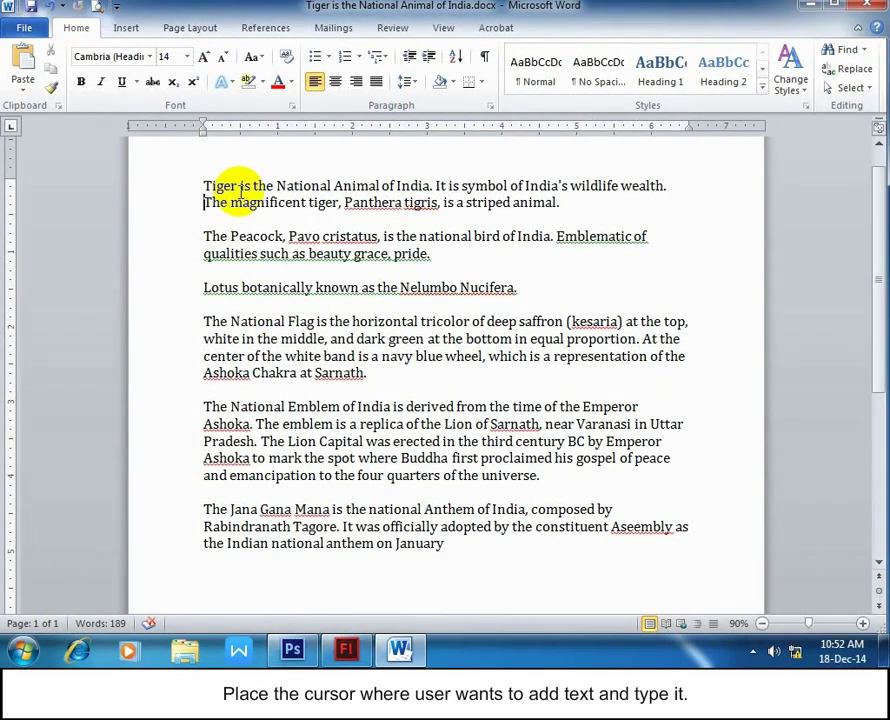
Complete the Lotus line after 'Nucifera' with 'is the national flower of India.'.
{"action": "key", "text": "Down"}
{"action": "key", "text": "Down"}
{"action": "key", "text": "Down"}
{"action": "key", "text": "Down"}
{"action": "key", "text": "Down"}
{"action": "key", "text": "Right"}
{"action": "key", "text": "Right"}
{"action": "key", "text": "Right"}
{"action": "key", "text": "Right"}
{"action": "key", "text": "Right"}
{"action": "key", "text": "Right"}
{"action": "key", "text": "Right"}
{"action": "key", "text": "Right"}
{"action": "key", "text": "Right"}
{"action": "key", "text": "Right"}
{"action": "key", "text": "Right"}
{"action": "key", "text": "Right"}
{"action": "key", "text": "Right"}
{"action": "key", "text": "Right"}
{"action": "key", "text": "Right"}
{"action": "key", "text": "Right"}
{"action": "key", "text": "Right"}
{"action": "key", "text": "Right"}
{"action": "key", "text": "Right"}
{"action": "key", "text": "Right"}
{"action": "key", "text": "Right"}
{"action": "key", "text": "Right"}
{"action": "key", "text": "Right"}
{"action": "key", "text": "Right"}
{"action": "key", "text": "Right"}
{"action": "key", "text": "Right"}
{"action": "key", "text": "Right"}
{"action": "key", "text": "Right"}
{"action": "key", "text": "Right"}
{"action": "key", "text": "Right"}
{"action": "key", "text": "Right"}
{"action": "key", "text": "Right"}
{"action": "key", "text": "Right"}
{"action": "key", "text": "Right"}
{"action": "key", "text": "Right"}
{"action": "key", "text": "Right"}
{"action": "key", "text": "Right"}
{"action": "key", "text": "Right"}
{"action": "key", "text": "Right"}
{"action": "key", "text": "Right"}
{"action": "key", "text": "Right"}
{"action": "key", "text": "Right"}
{"action": "key", "text": "Right"}
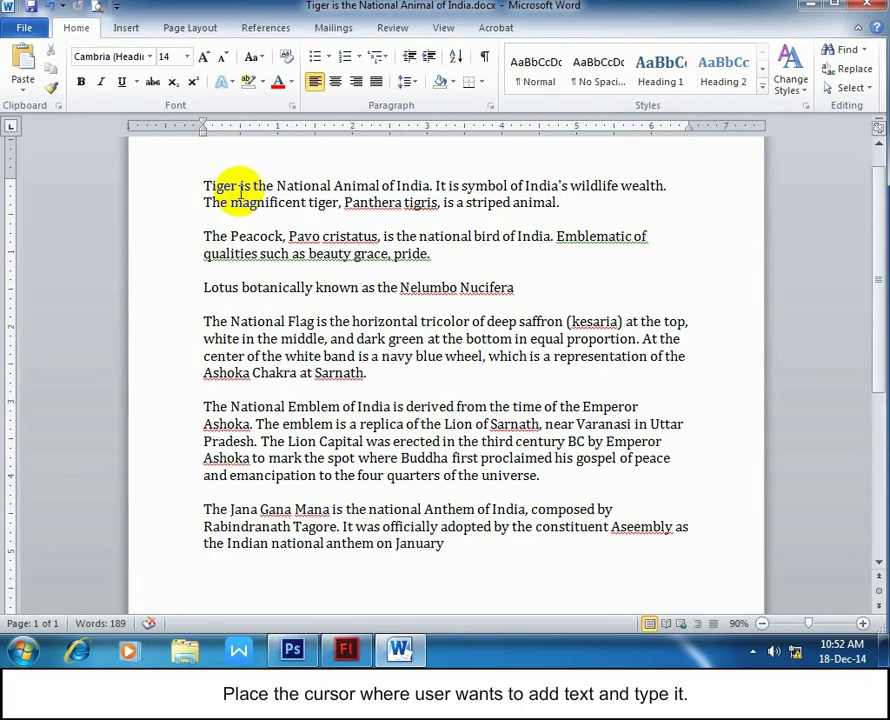
{"action": "type", "text": "is"}
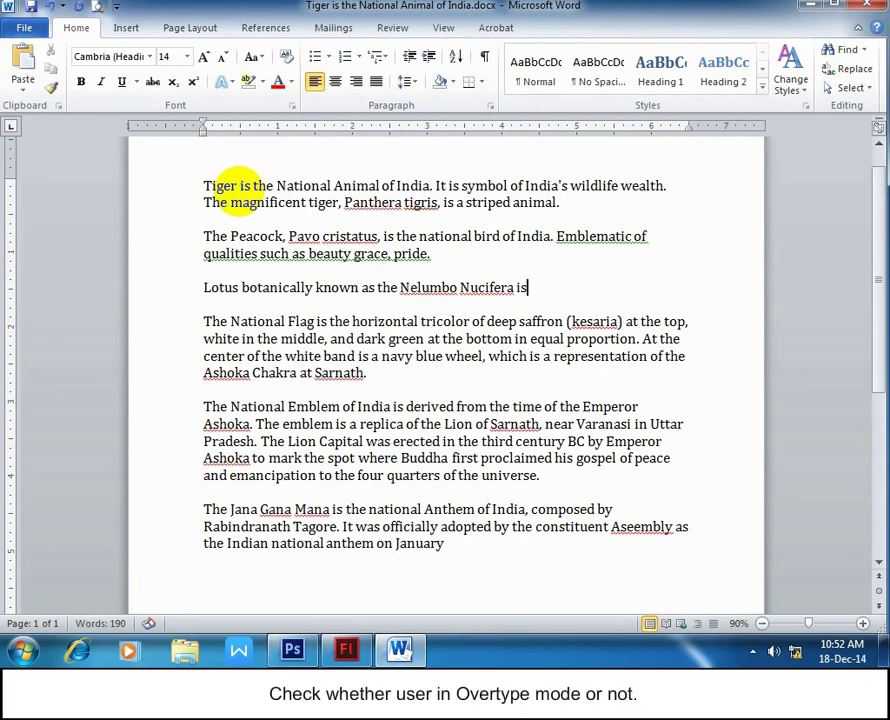
{"action": "type", "text": " the"}
{"action": "type", "text": "n"}
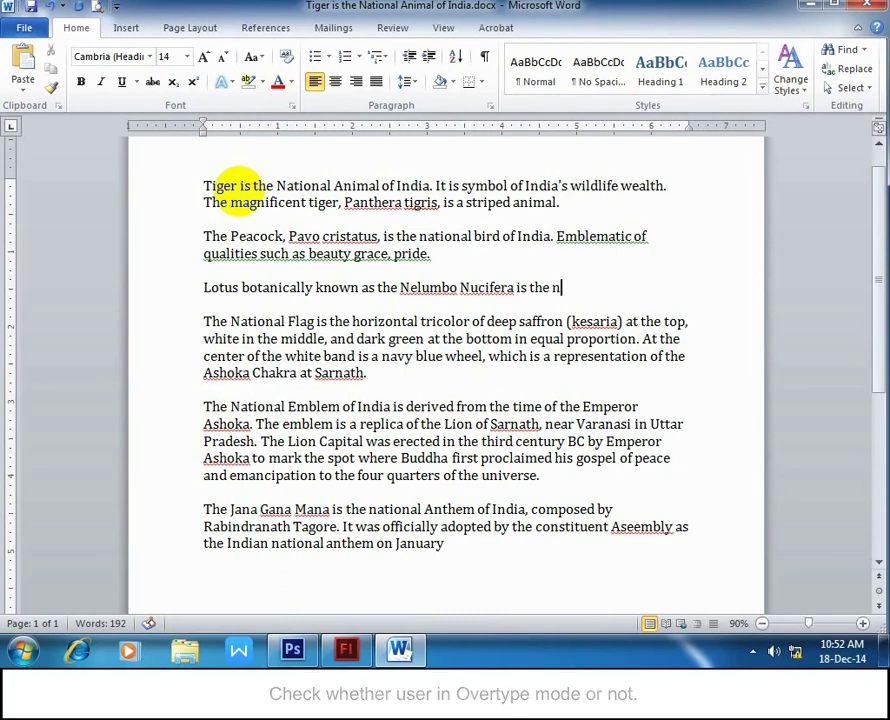
{"action": "type", "text": "at"}
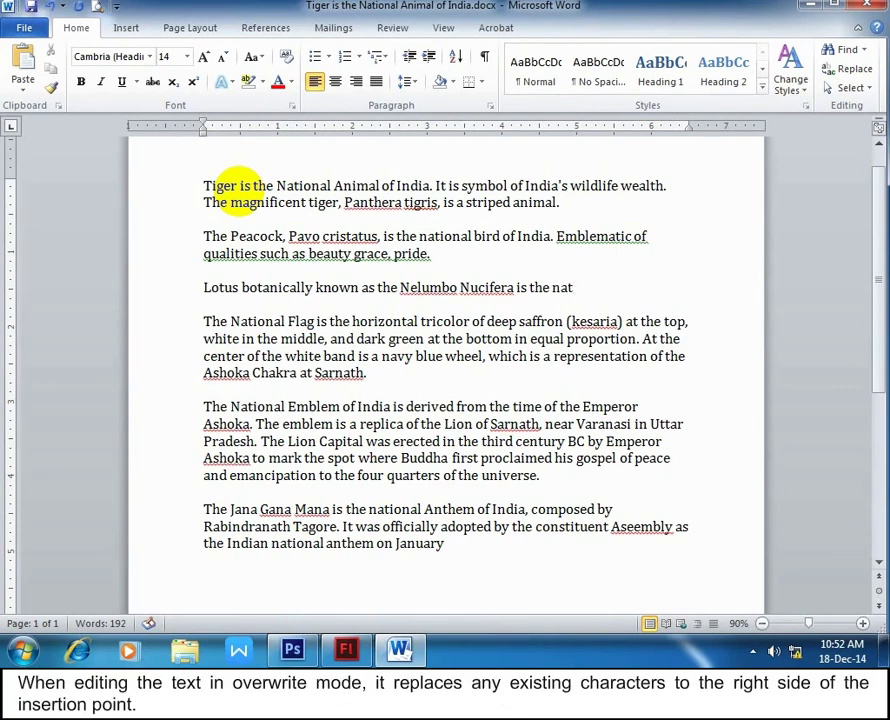
{"action": "type", "text": "ional flower"}
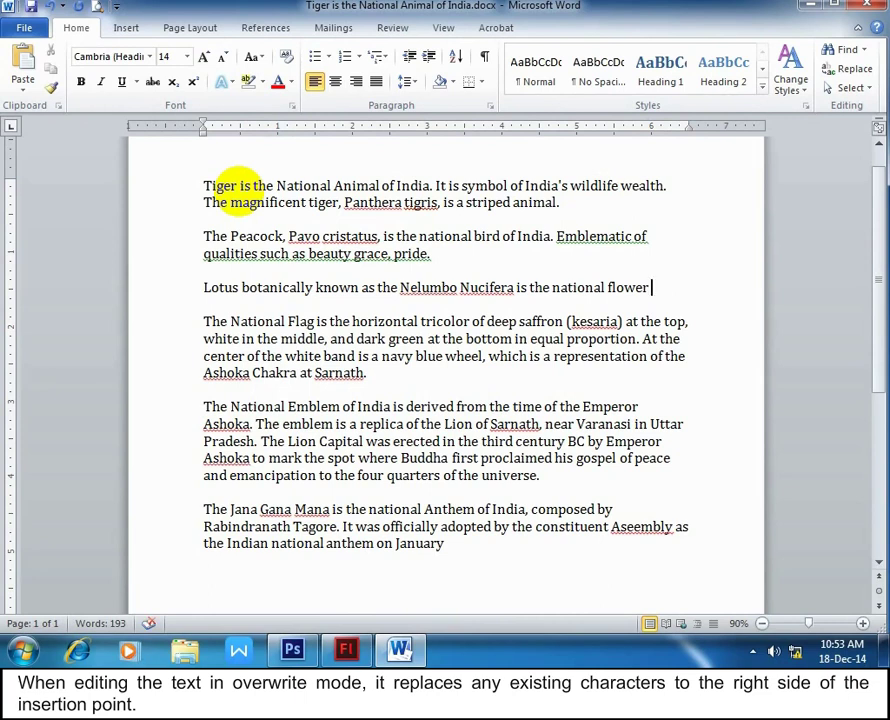
{"action": "type", "text": "of India."}
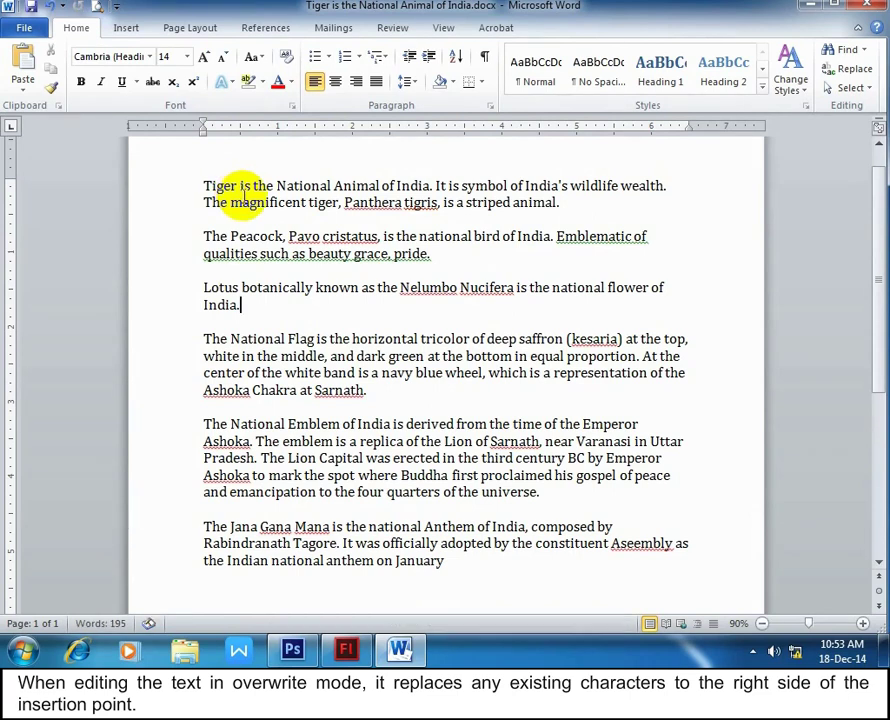
Add the date '24,1950.' after 'January' at the end of the anthem paragraph.
{"action": "key", "text": "Down"}
{"action": "key", "text": "Down"}
{"action": "key", "text": "Down"}
{"action": "key", "text": "Down"}
{"action": "key", "text": "Down"}
{"action": "key", "text": "Down"}
{"action": "key", "text": "Down"}
{"action": "key", "text": "Down"}
{"action": "key", "text": "Down"}
{"action": "key", "text": "Down"}
{"action": "key", "text": "Down"}
{"action": "key", "text": "Down"}
{"action": "key", "text": "Down"}
{"action": "key", "text": "Down"}
{"action": "key", "text": "Down"}
{"action": "key", "text": "Right"}
{"action": "key", "text": "Right"}
{"action": "key", "text": "Right"}
{"action": "key", "text": "Right"}
{"action": "key", "text": "Right"}
{"action": "key", "text": "Right"}
{"action": "key", "text": "Right"}
{"action": "key", "text": "Right"}
{"action": "key", "text": "Right"}
{"action": "key", "text": "Right"}
{"action": "key", "text": "Right"}
{"action": "key", "text": "Right"}
{"action": "key", "text": "Right"}
{"action": "key", "text": "Right"}
{"action": "key", "text": "Right"}
{"action": "key", "text": "Right"}
{"action": "key", "text": "Right"}
{"action": "key", "text": "Right"}
{"action": "key", "text": "Right"}
{"action": "key", "text": "Right"}
{"action": "key", "text": "Right"}
{"action": "key", "text": "Right"}
{"action": "key", "text": "Right"}
{"action": "type", "text": "24,195"}
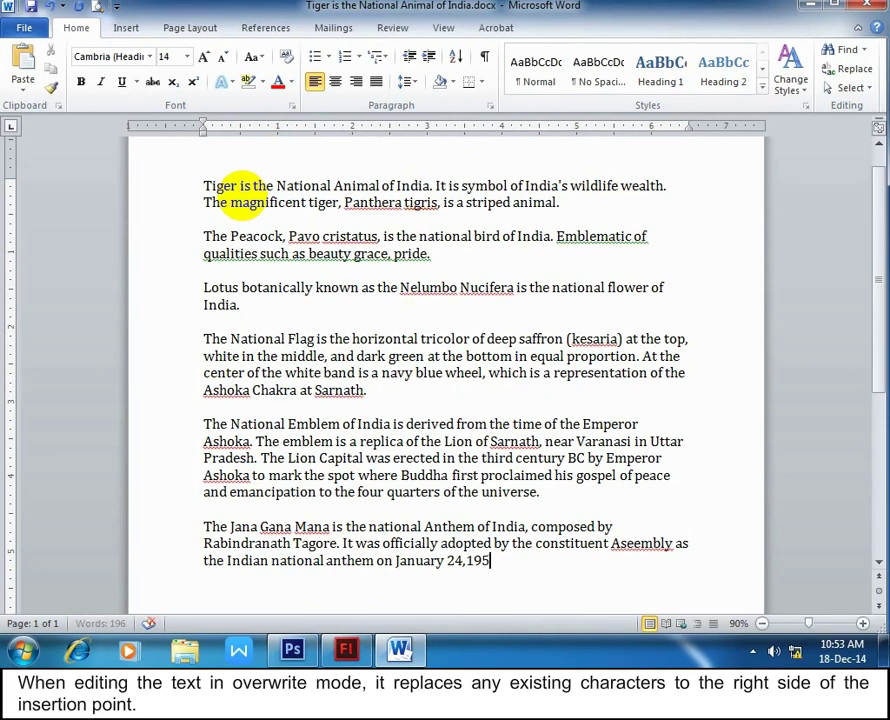
{"action": "type", "text": "0."}
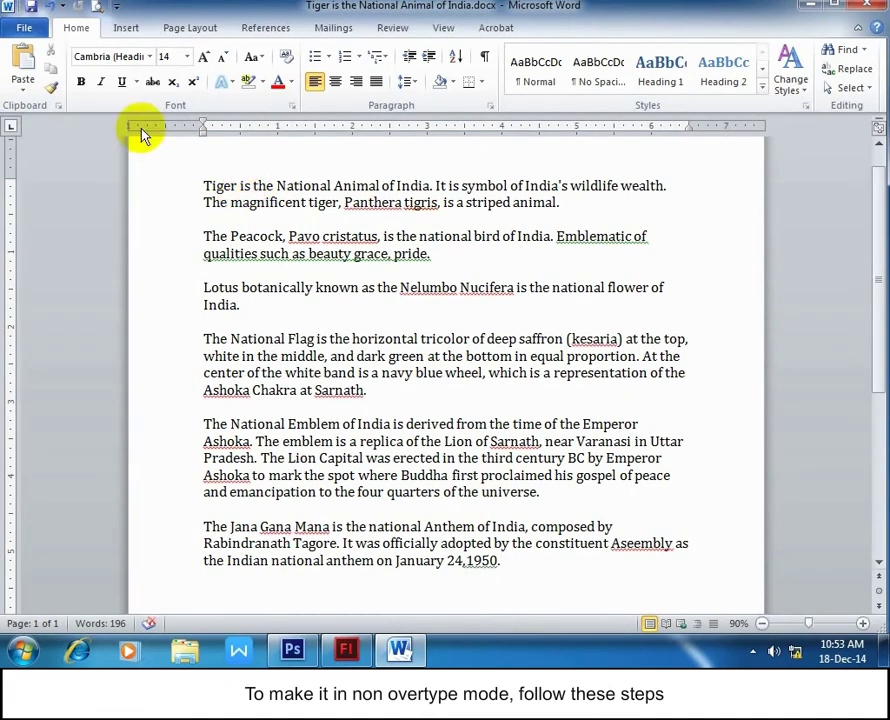
Open the Word Options window from the File view.
{"action": "left_click", "coordinate": [22, 29]}
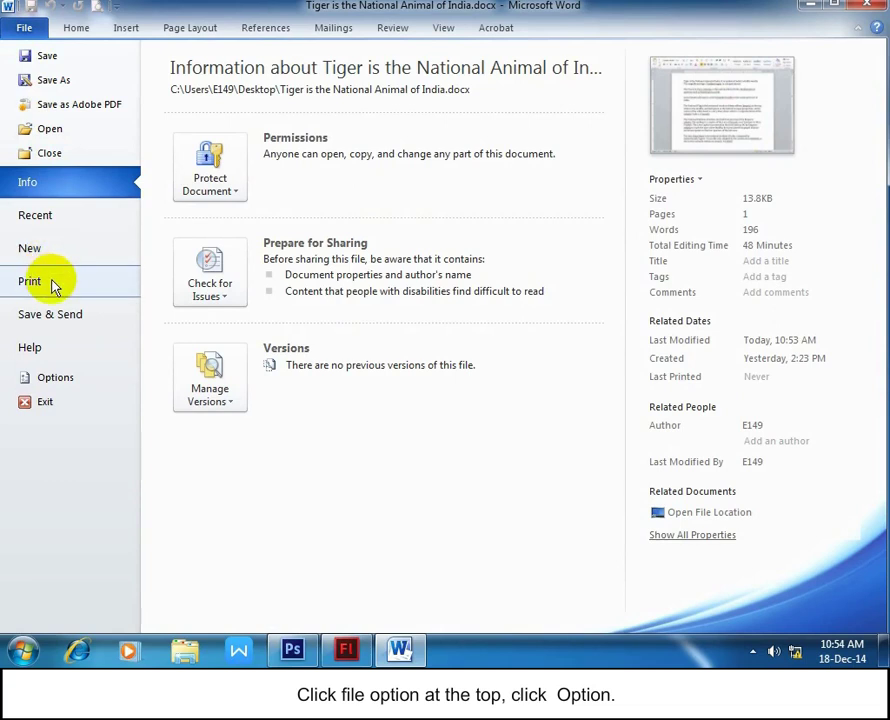
{"action": "left_click", "coordinate": [50, 380]}
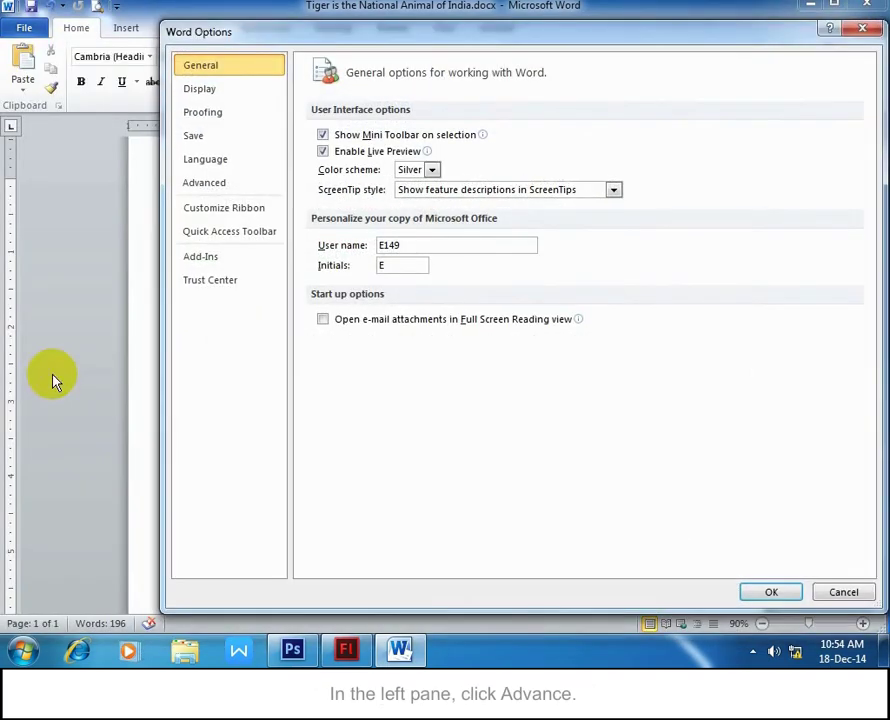
Turn off 'Use overtype mode' in Advanced Word Options and confirm with OK.
{"action": "left_click", "coordinate": [231, 91]}
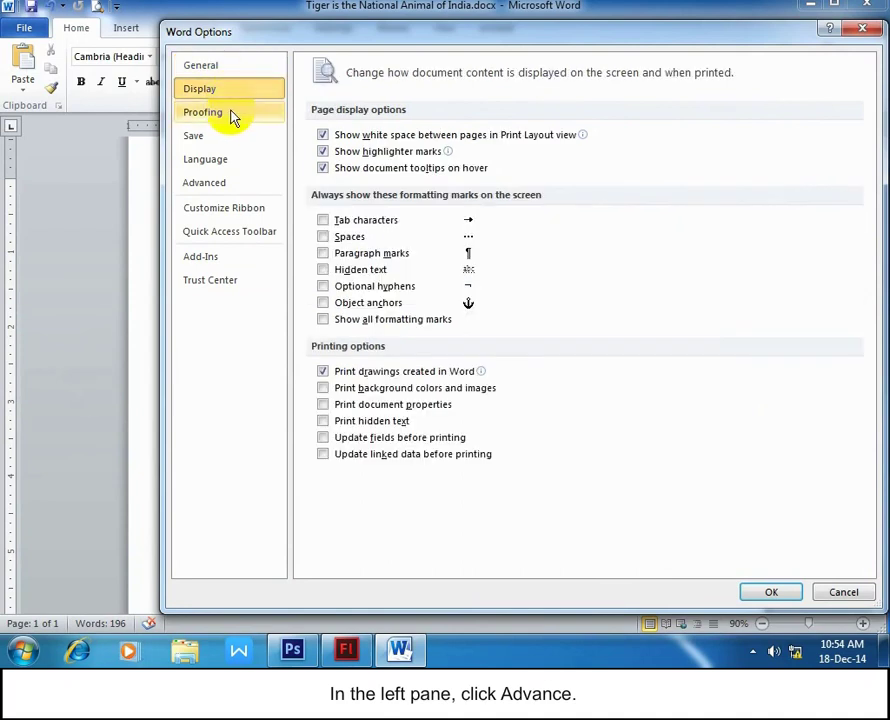
{"action": "left_click", "coordinate": [231, 116]}
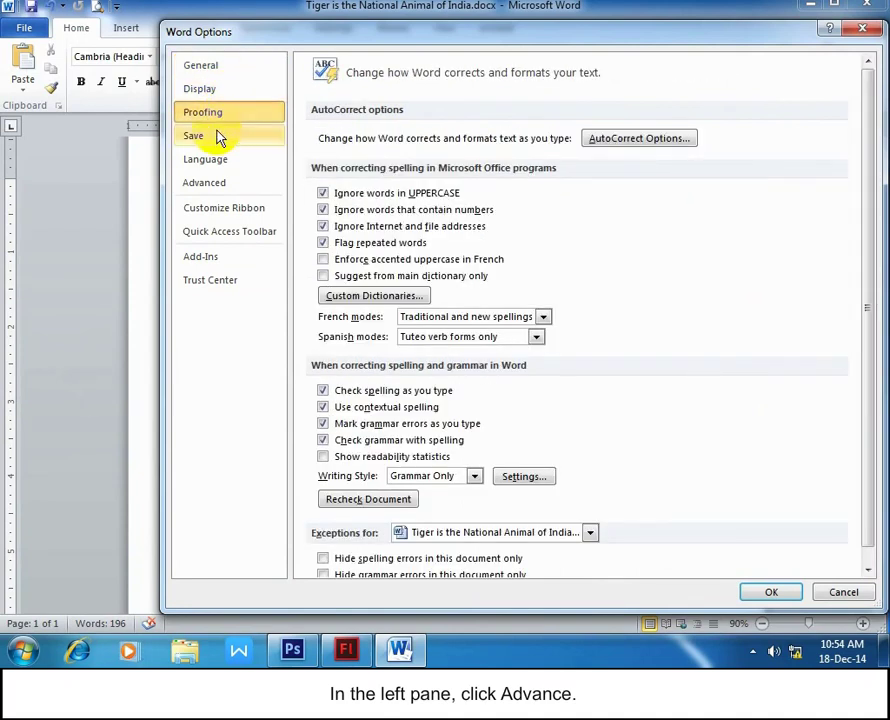
{"action": "left_click", "coordinate": [221, 137]}
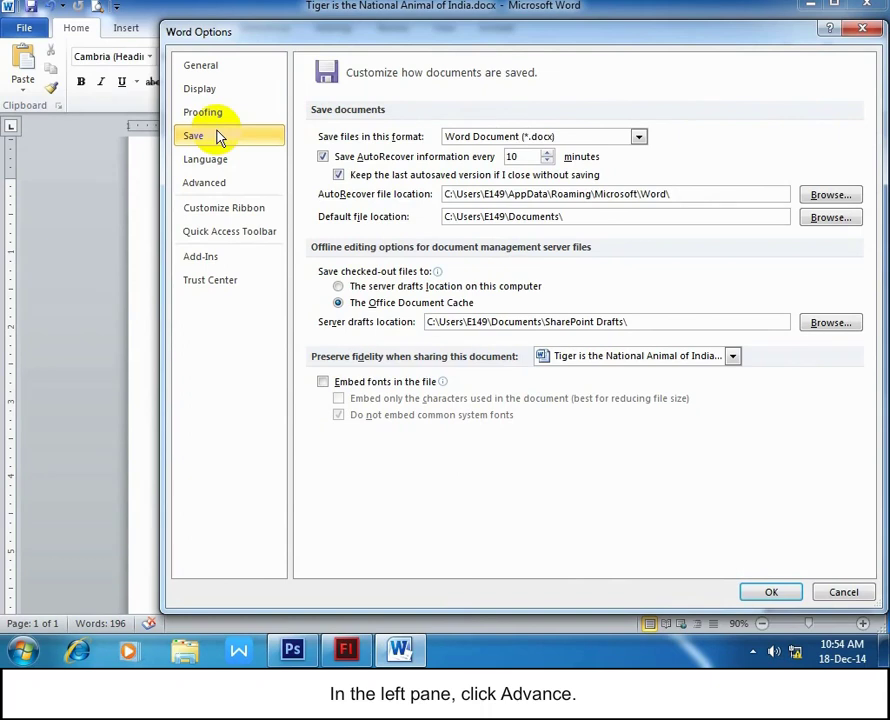
{"action": "left_click", "coordinate": [224, 166]}
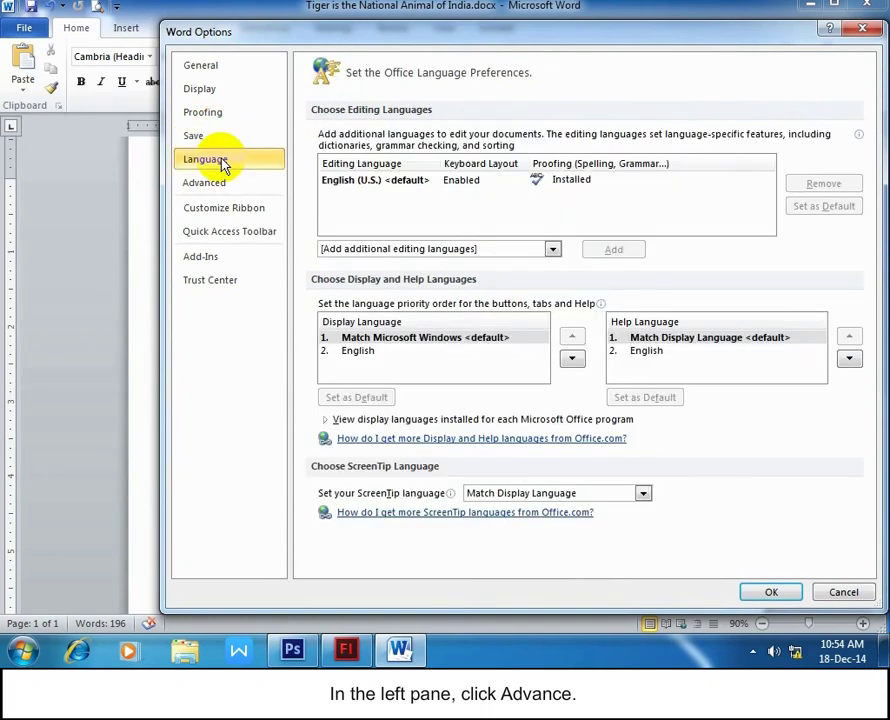
{"action": "left_click", "coordinate": [227, 187]}
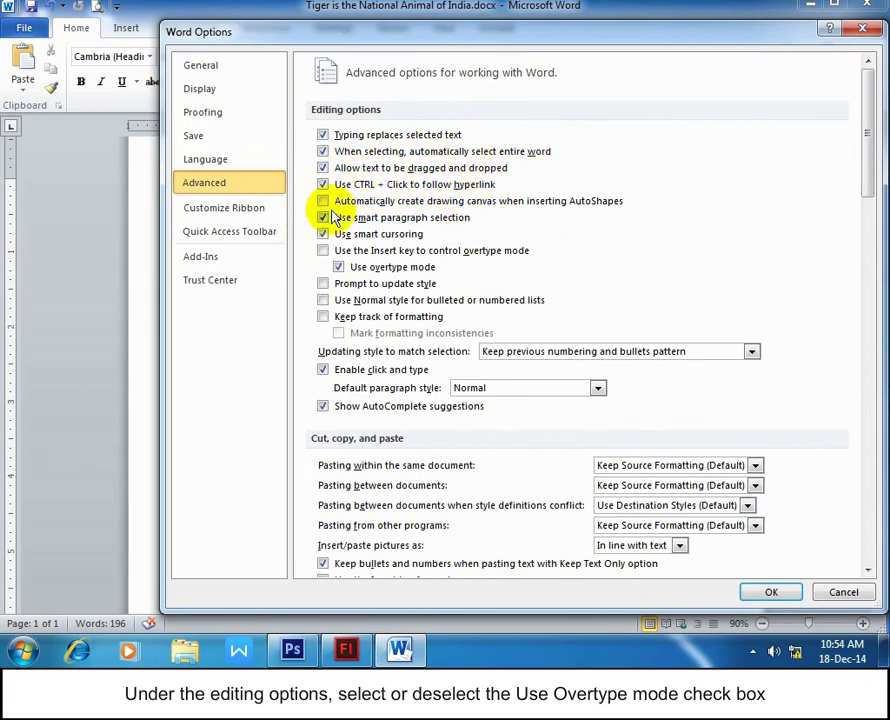
{"action": "left_click", "coordinate": [339, 268]}
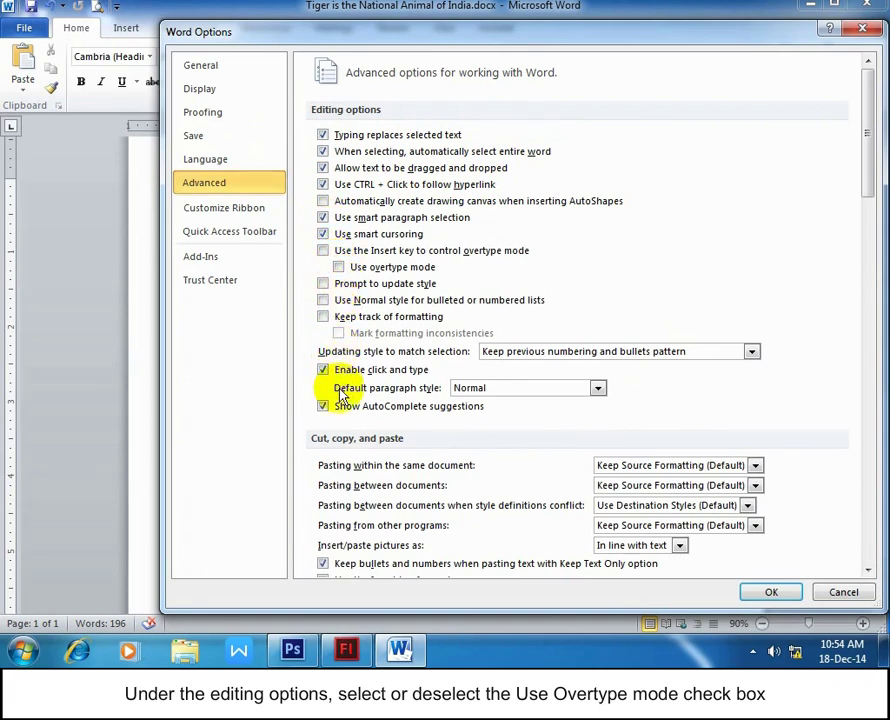
{"action": "left_click_drag", "start_coordinate": [862, 220], "coordinate": [870, 574]}
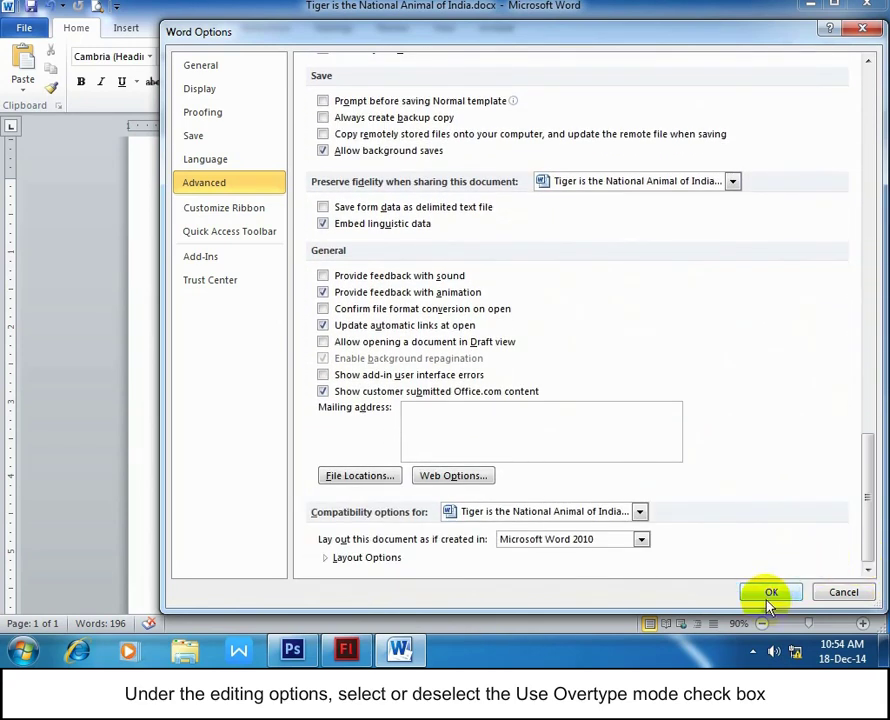
{"action": "left_click", "coordinate": [770, 595]}
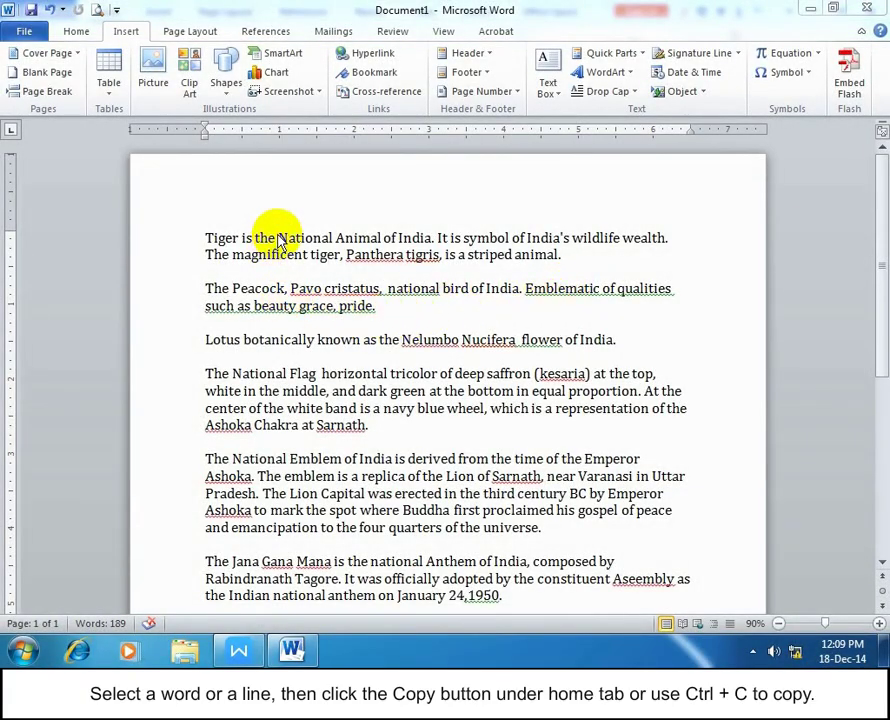
Copy the words 'is the' from the Tiger sentence in Document1's first line.
{"action": "left_click_drag", "start_coordinate": [274, 240], "coordinate": [246, 243]}
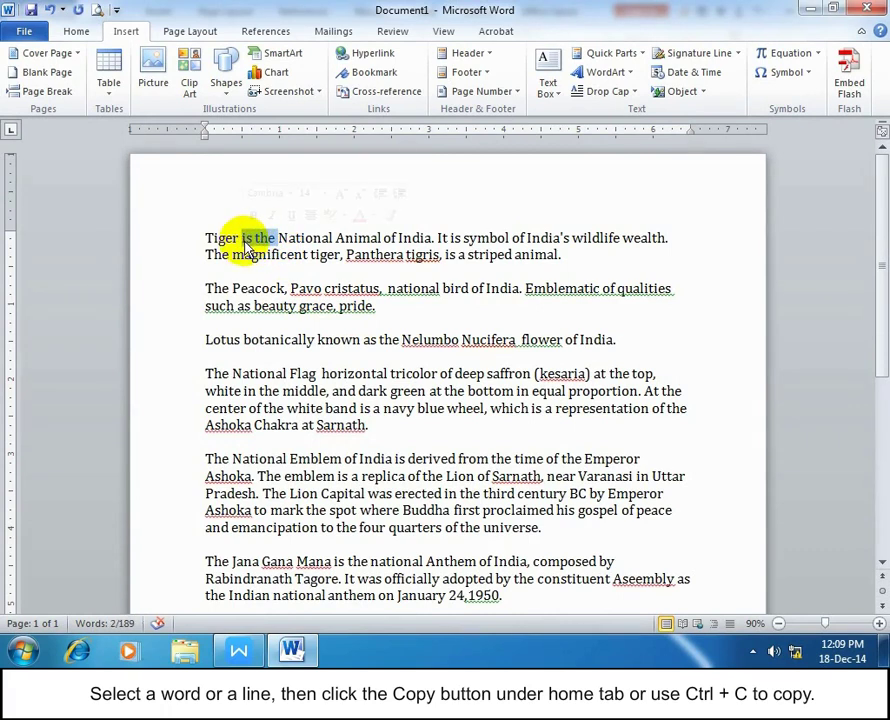
{"action": "left_click", "coordinate": [76, 33]}
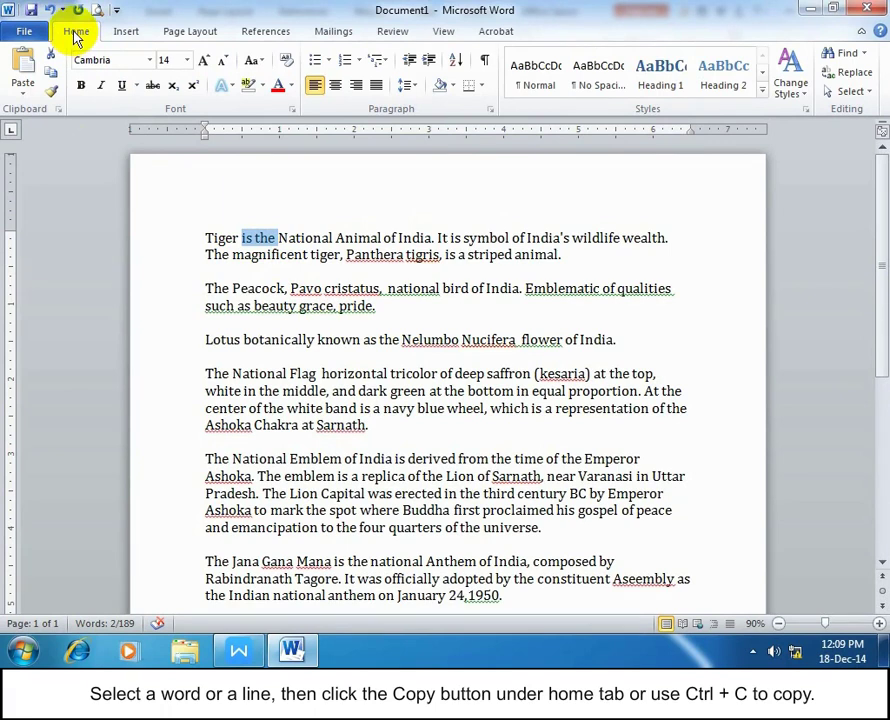
{"action": "left_click", "coordinate": [57, 80]}
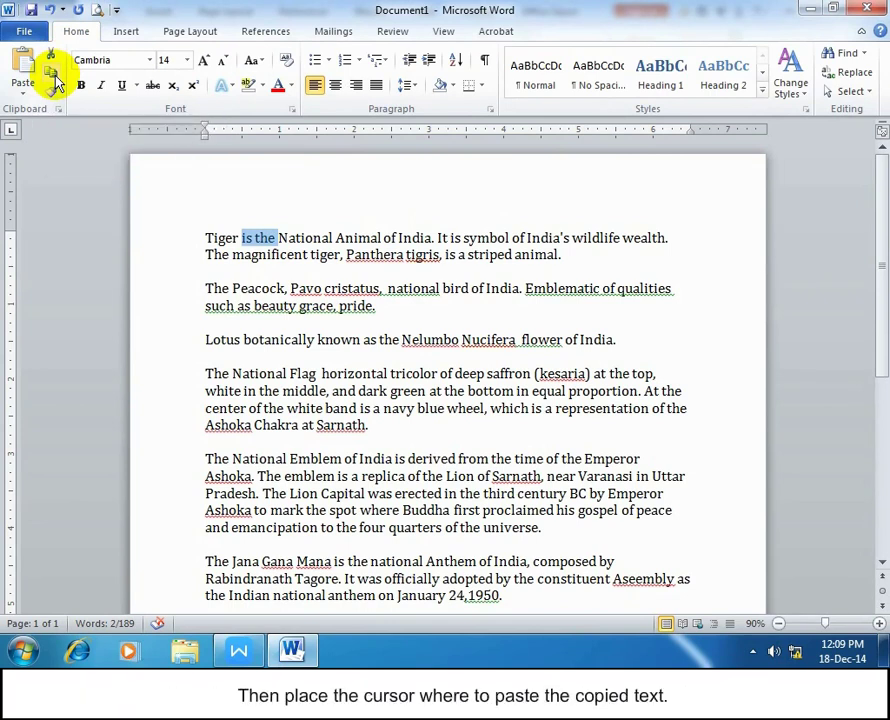
Paste 'is the' as text only before 'national' in the Peacock sentence, then select 'is the national'.
{"action": "left_click", "coordinate": [388, 290]}
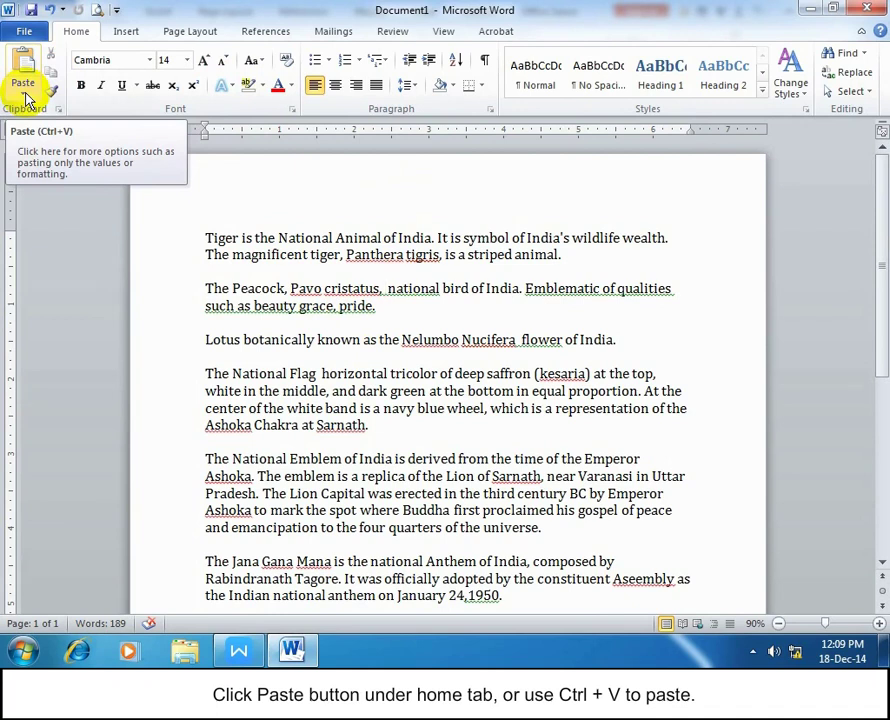
{"action": "left_click", "coordinate": [27, 99]}
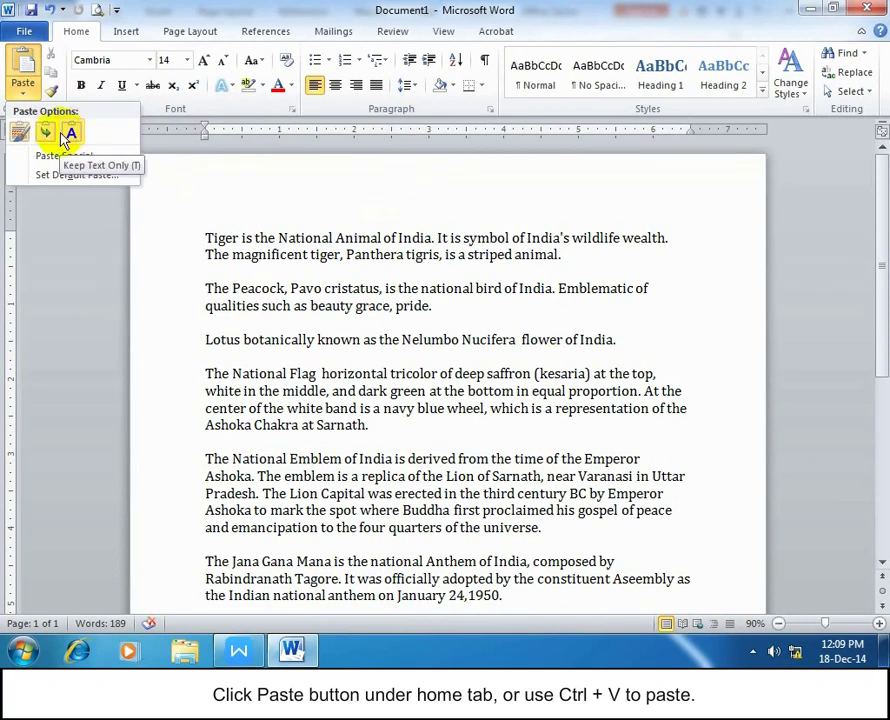
{"action": "left_click", "coordinate": [20, 133]}
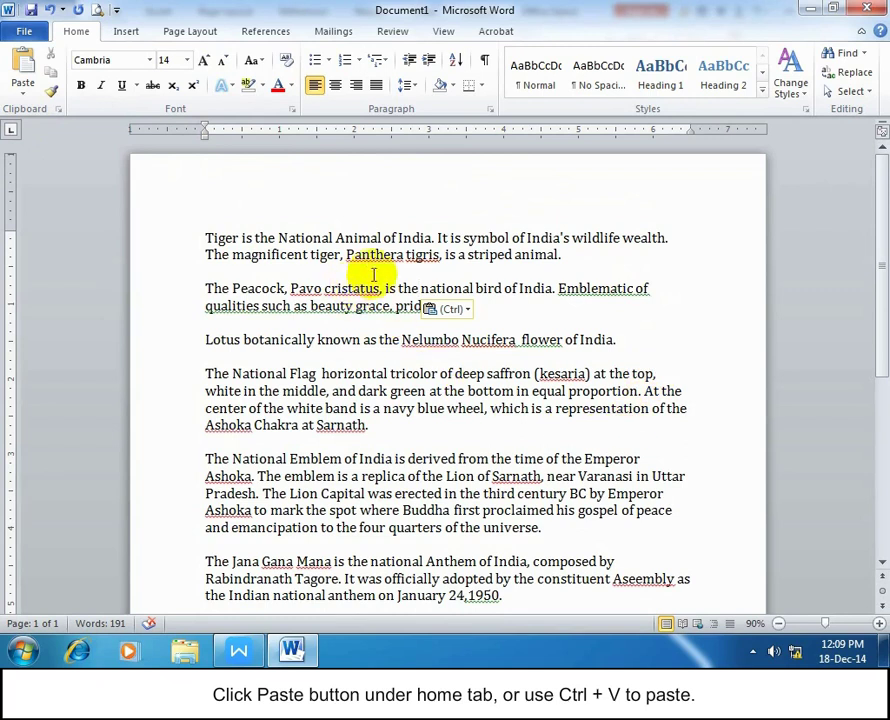
{"action": "left_click_drag", "start_coordinate": [388, 288], "coordinate": [474, 289]}
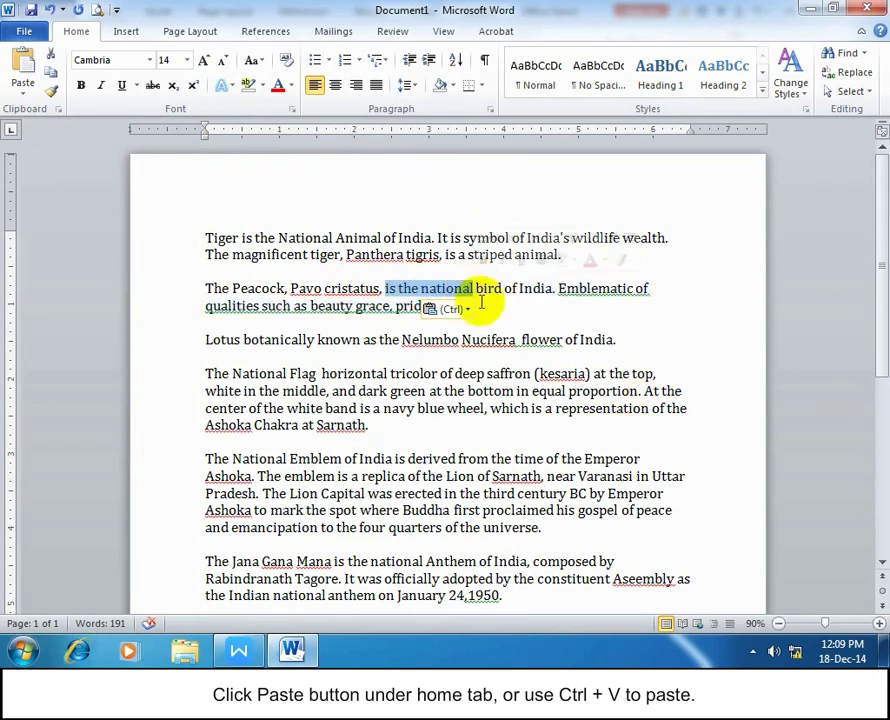
Copy 'is the national' and paste it before 'flower' in the Lotus sentence.
{"action": "left_click", "coordinate": [51, 78]}
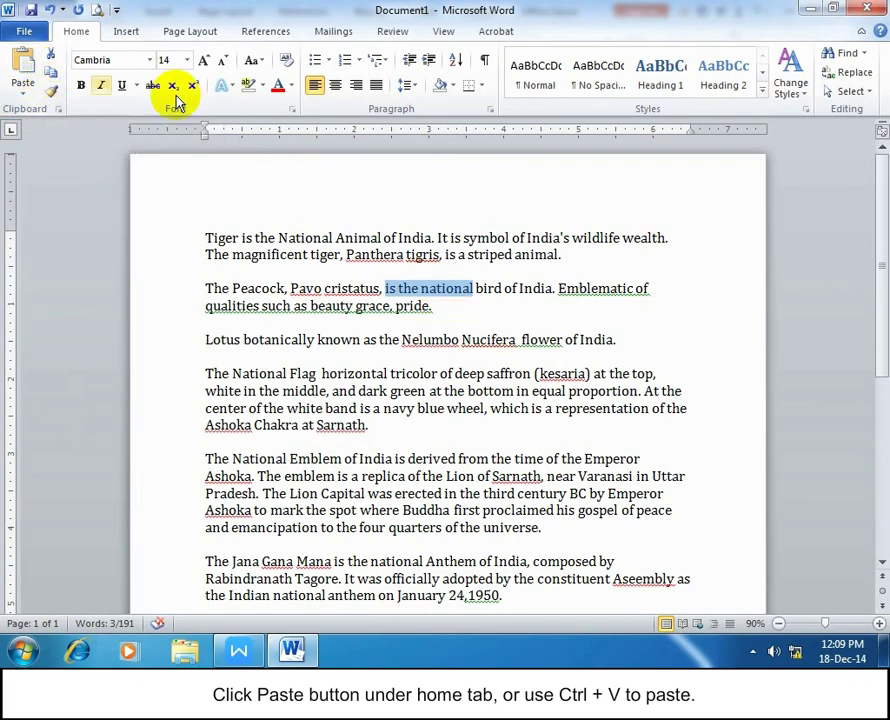
{"action": "left_click", "coordinate": [519, 339]}
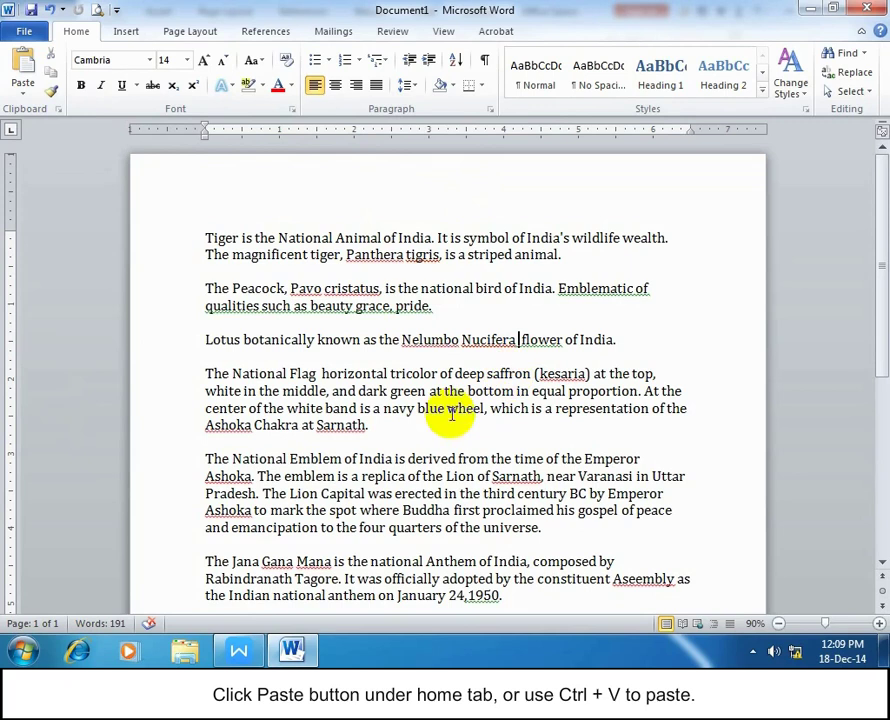
{"action": "left_click", "coordinate": [30, 90]}
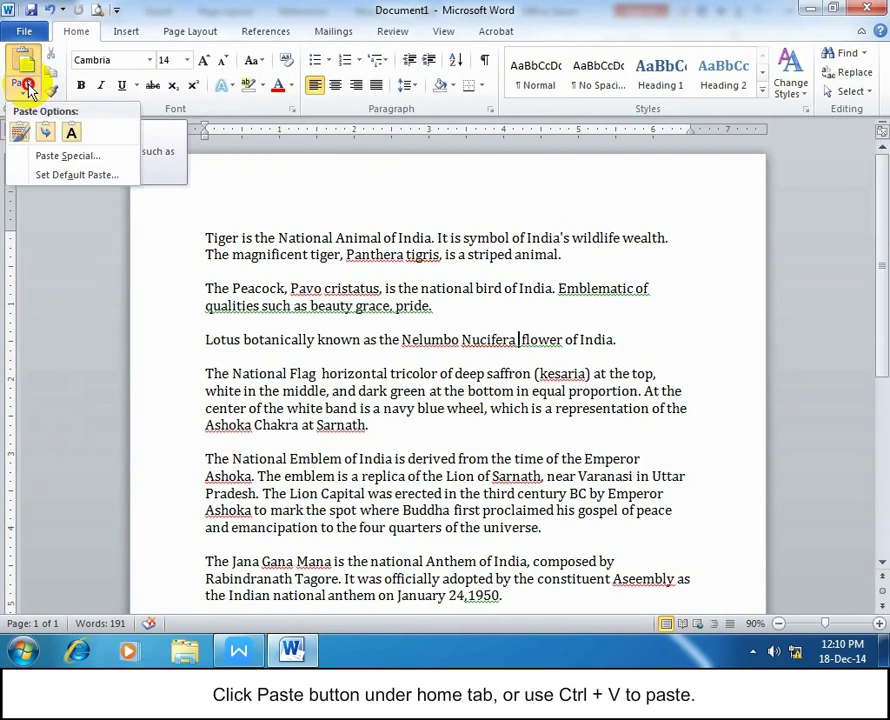
{"action": "left_click", "coordinate": [26, 134]}
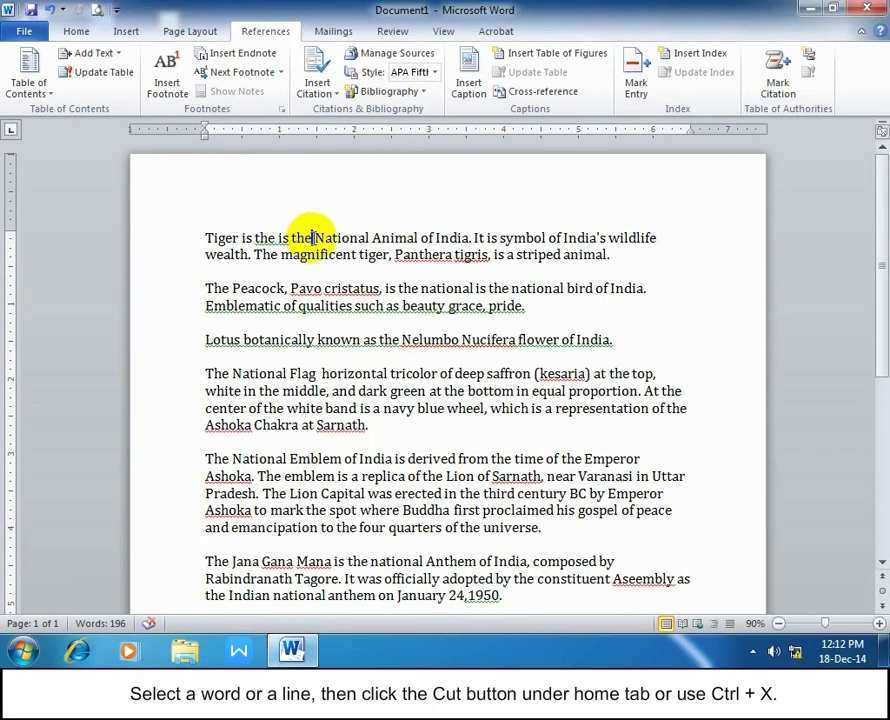
Cut the extra 'is the' from the Tiger line and paste it before 'horizontal', keeping source formatting.
{"action": "left_click_drag", "start_coordinate": [313, 237], "coordinate": [278, 237]}
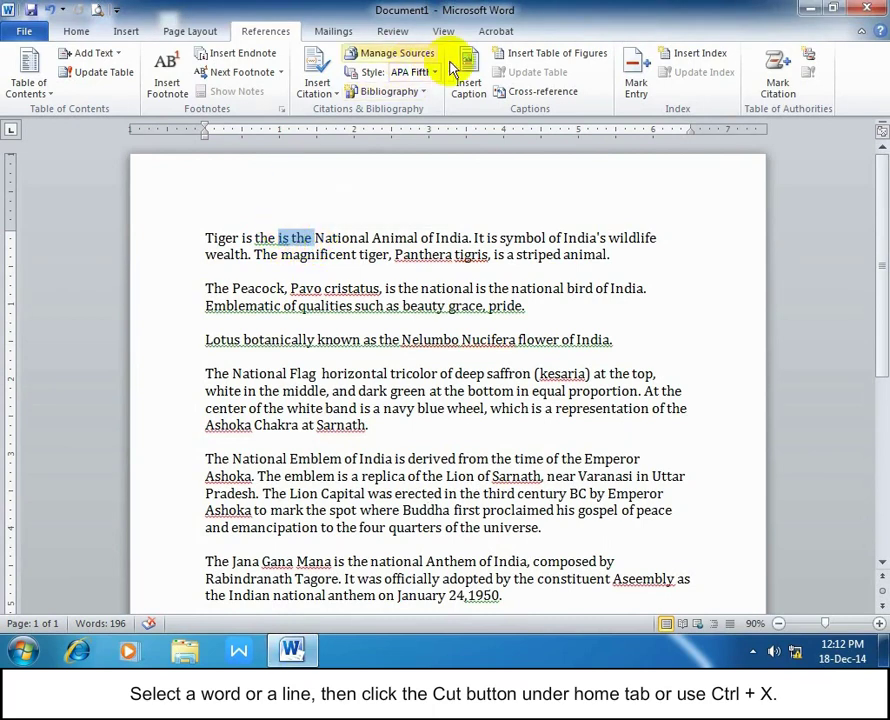
{"action": "left_click", "coordinate": [77, 36]}
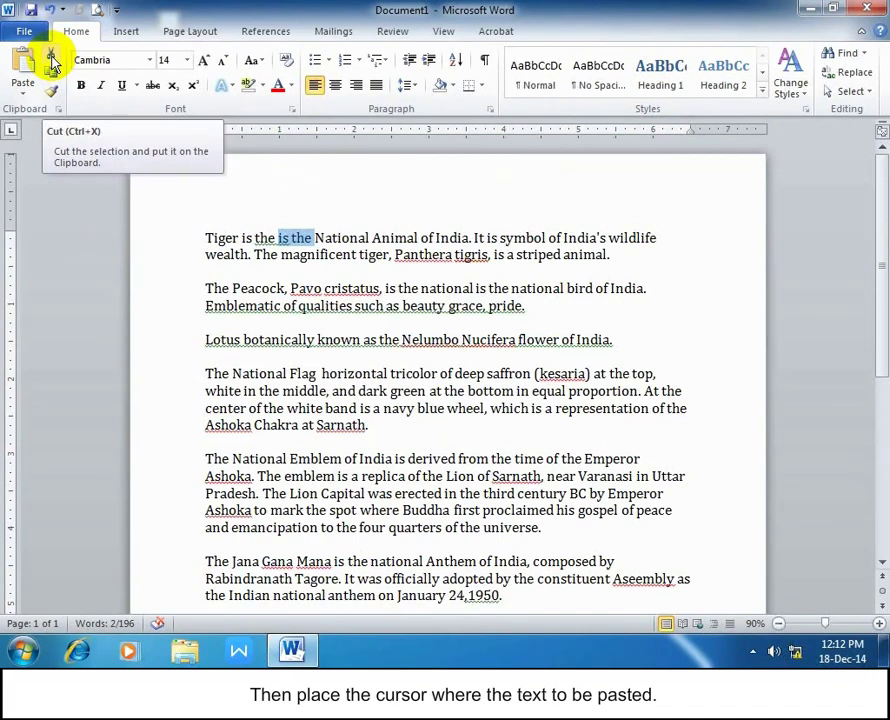
{"action": "left_click", "coordinate": [52, 60]}
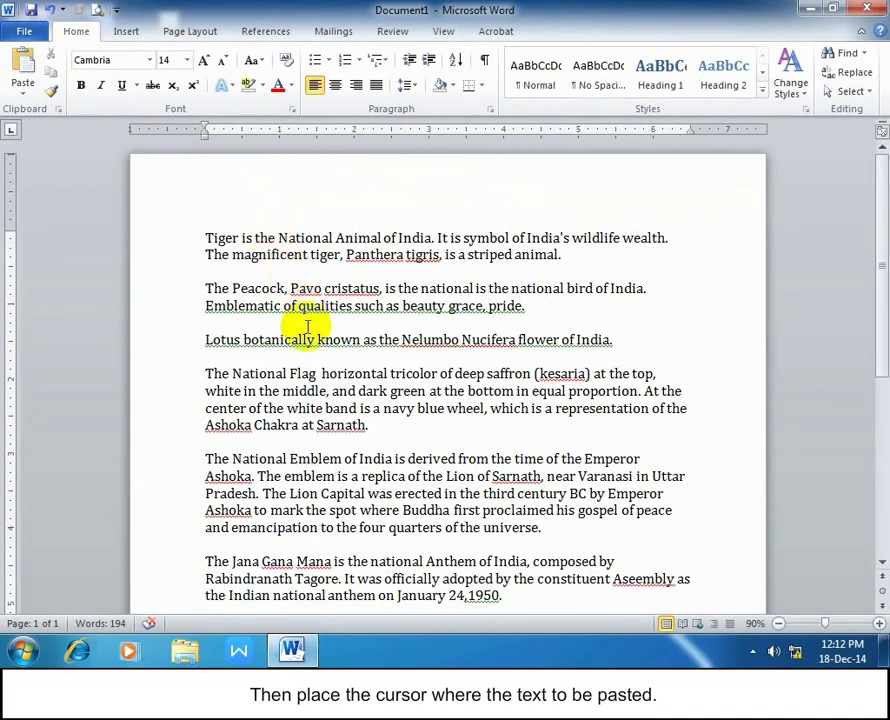
{"action": "left_click", "coordinate": [319, 373]}
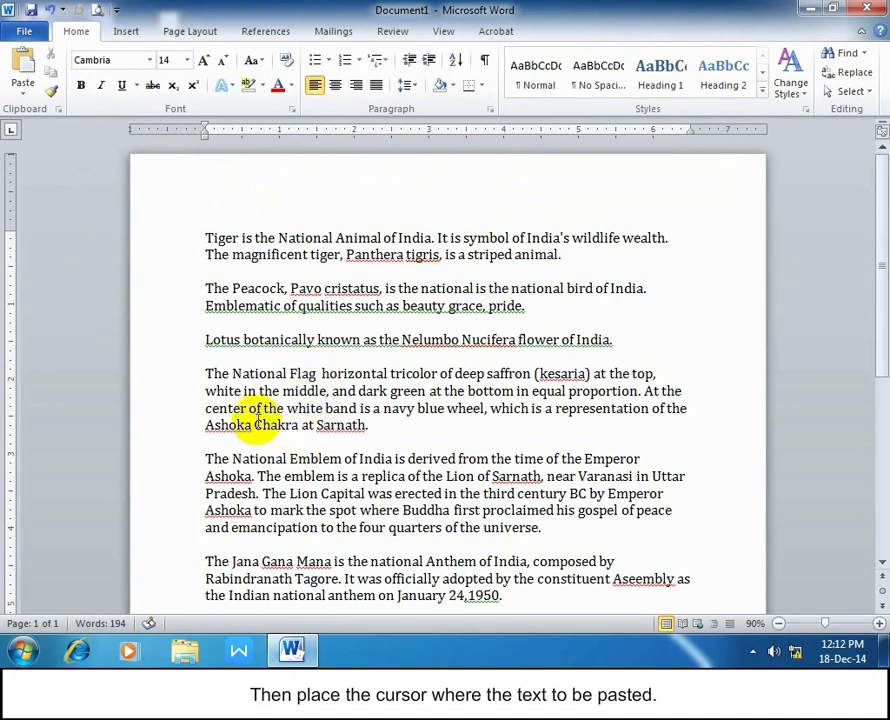
{"action": "left_click", "coordinate": [22, 86]}
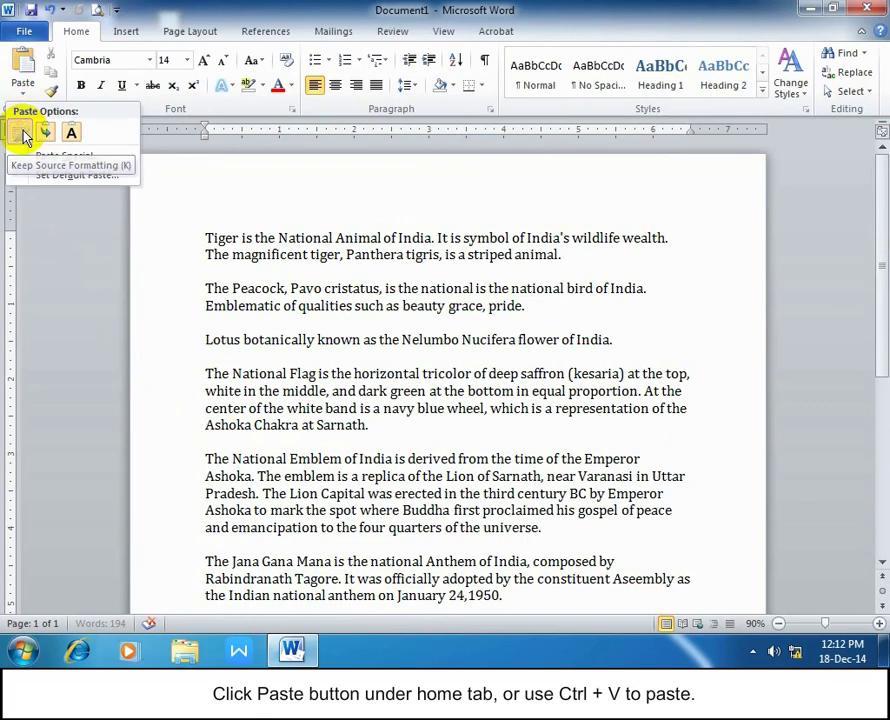
{"action": "left_click", "coordinate": [22, 134]}
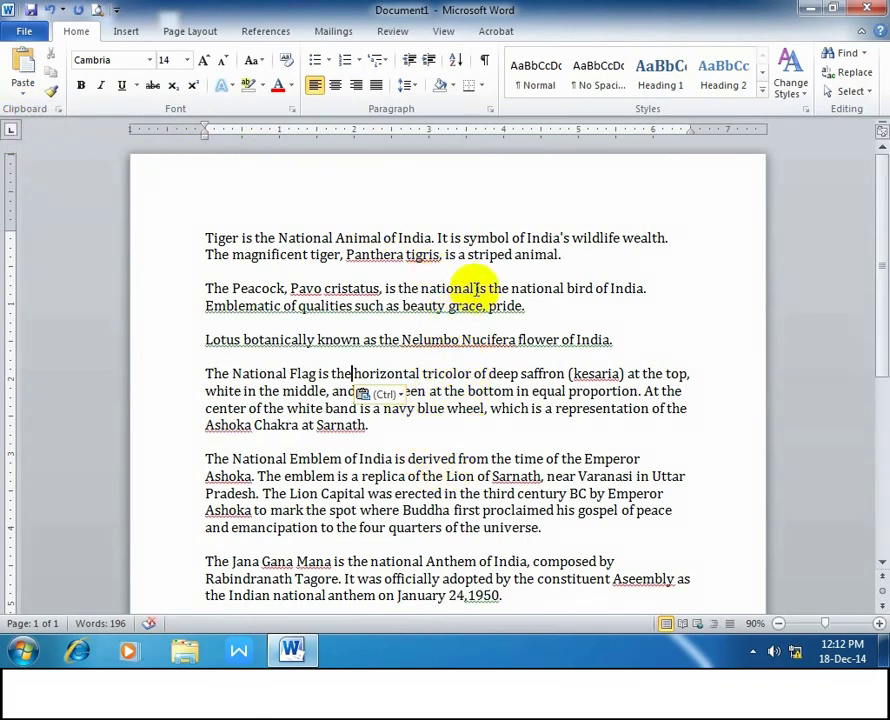
Cut the repeated 'is the national' from the Peacock sentence and ready it for pasting after 'Nucifera'.
{"action": "left_click_drag", "start_coordinate": [474, 288], "coordinate": [393, 288]}
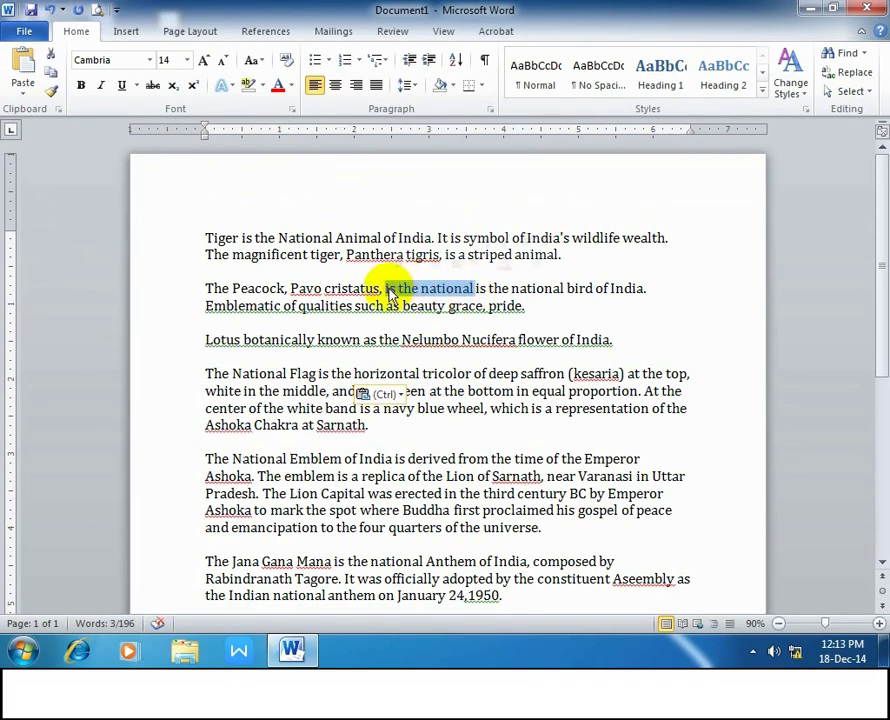
{"action": "left_click", "coordinate": [55, 58]}
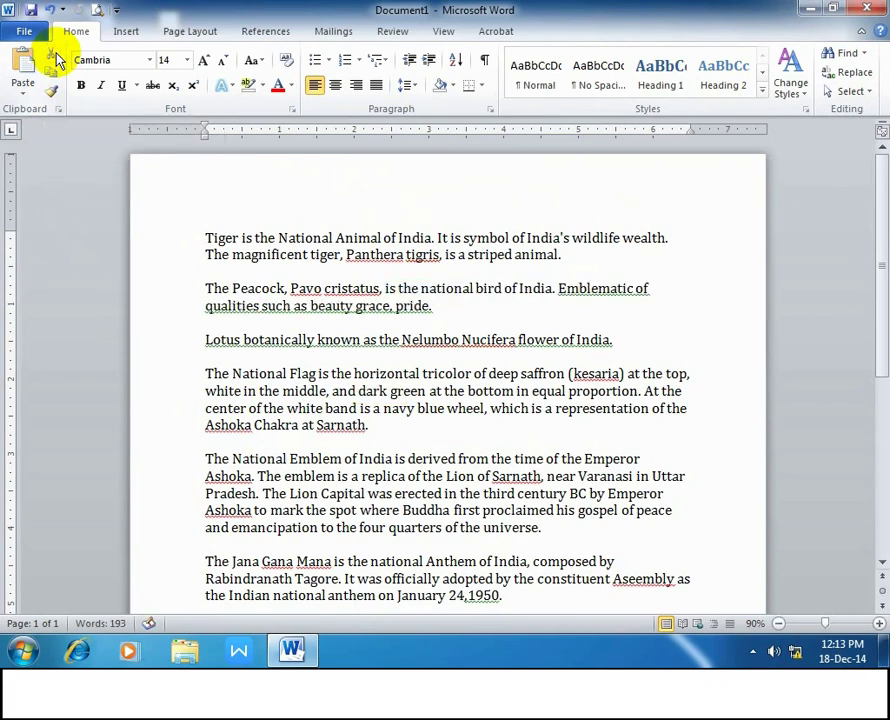
{"action": "left_click", "coordinate": [517, 340]}
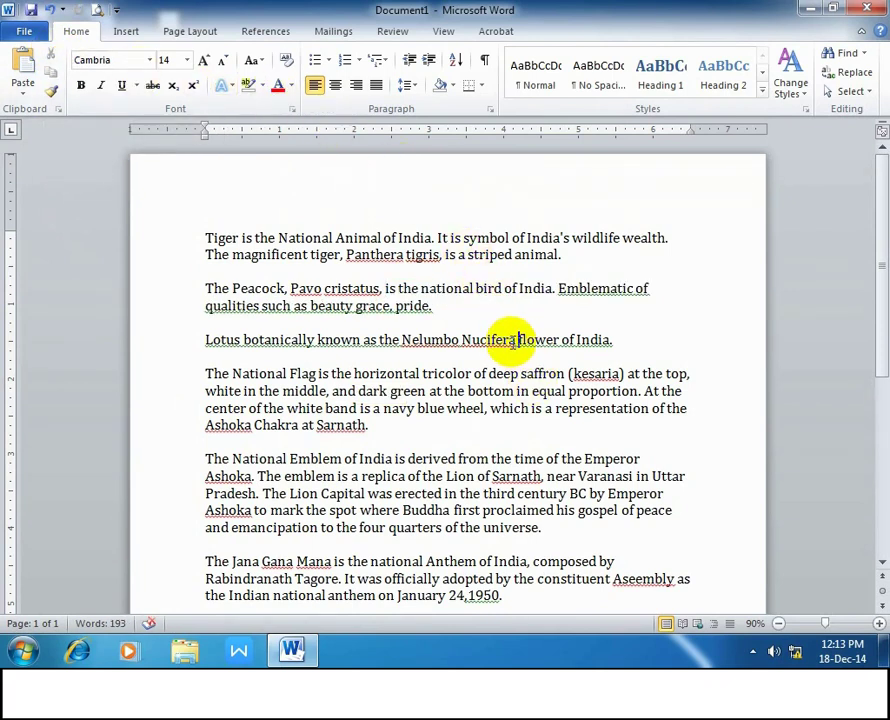
{"action": "left_click", "coordinate": [21, 97]}
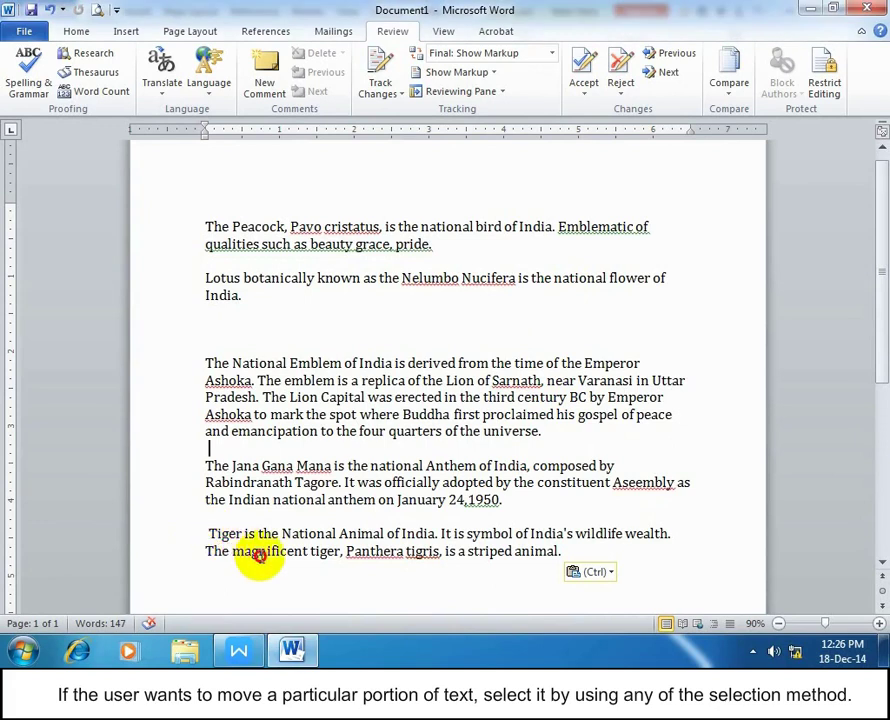
Drag the Tiger paragraph to the top of the document and add an empty paragraph after it.
{"action": "left_click_drag", "start_coordinate": [209, 533], "coordinate": [578, 553]}
{"action": "left_click_drag", "start_coordinate": [503, 556], "coordinate": [411, 195]}
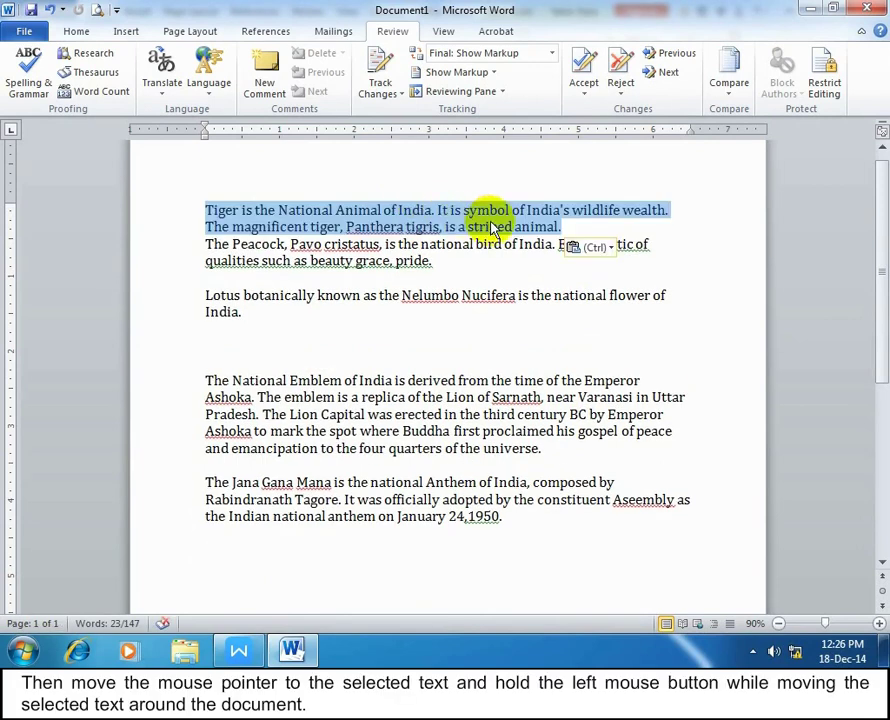
{"action": "left_click", "coordinate": [566, 227]}
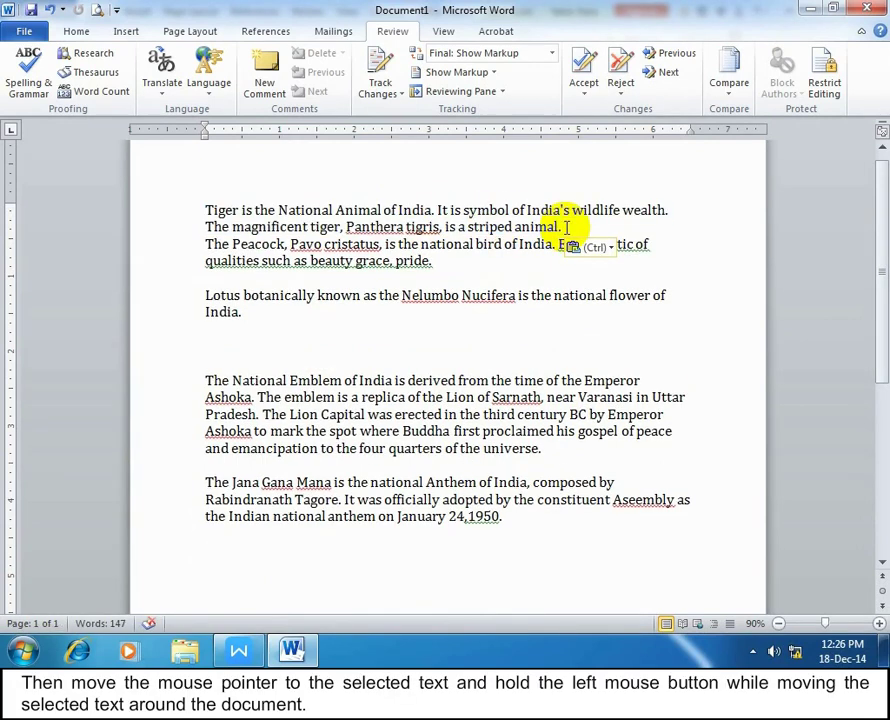
{"action": "key", "text": "Return"}
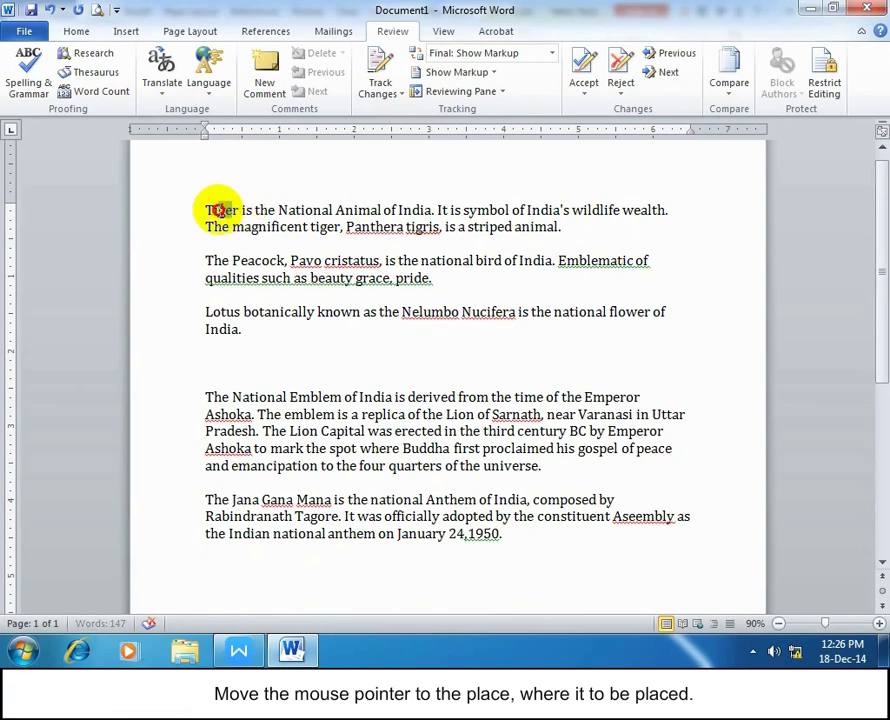
Drag the word 'Tiger' to the end of the document, then drag 'The Peacock' lower.
{"action": "double_click", "coordinate": [236, 210]}
{"action": "double_click", "coordinate": [212, 210]}
{"action": "left_click_drag", "start_coordinate": [222, 212], "coordinate": [225, 567]}
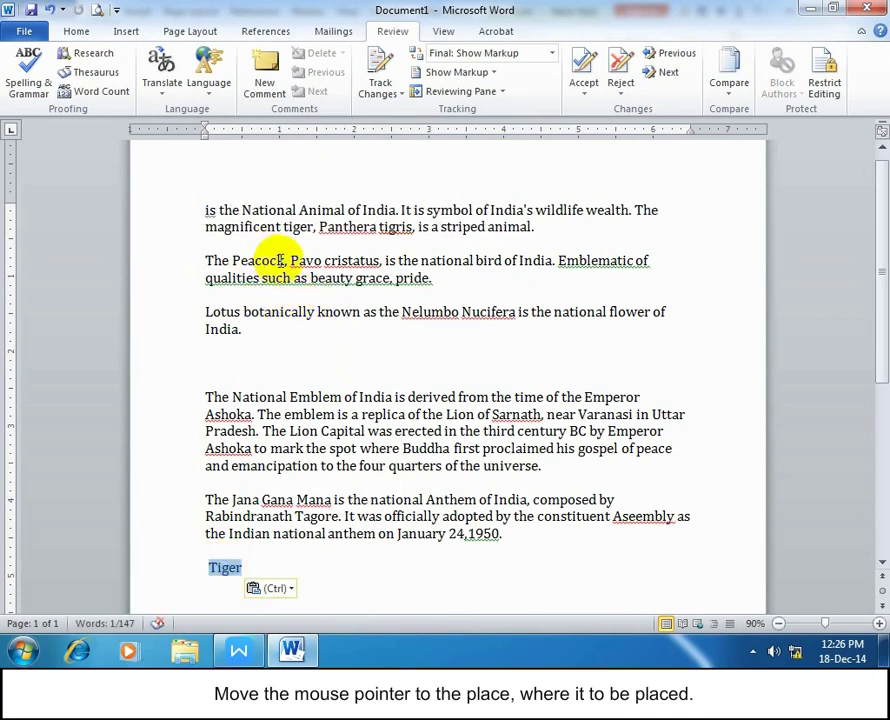
{"action": "left_click_drag", "start_coordinate": [280, 260], "coordinate": [227, 575]}
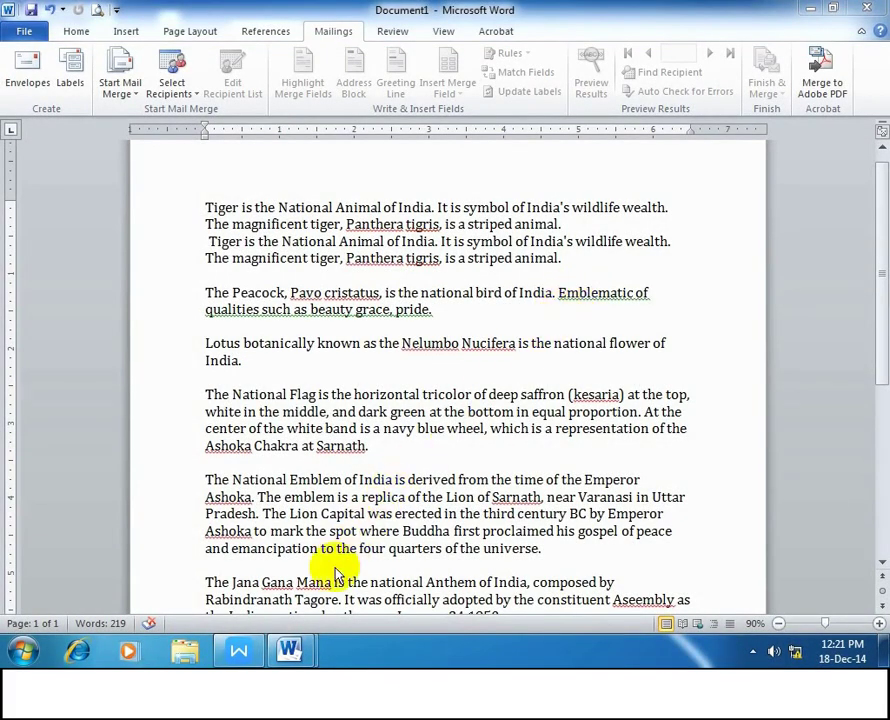
{"action": "mouse_move", "coordinate": [290, 651]}
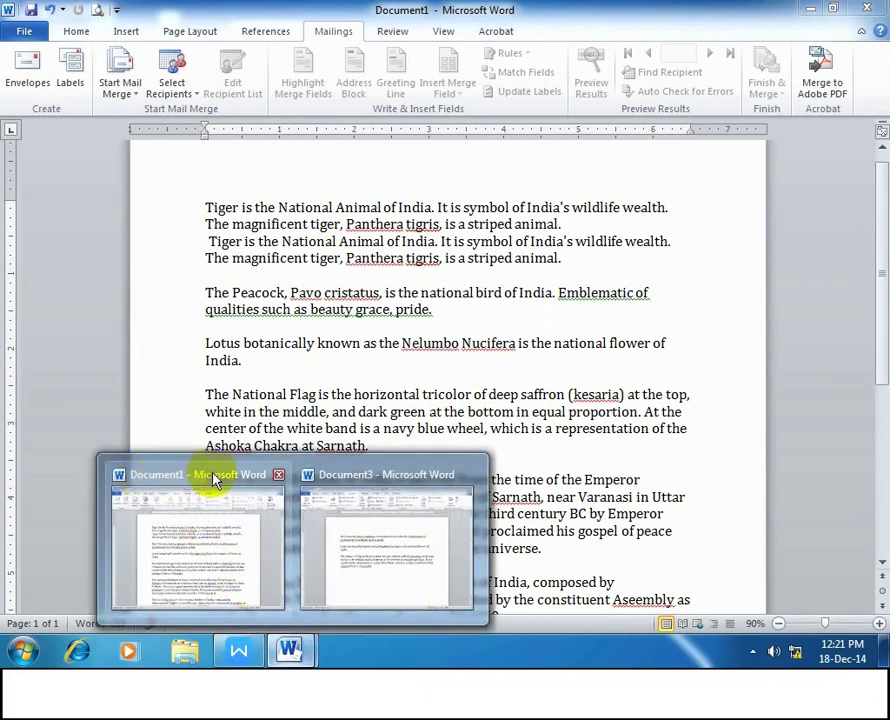
{"action": "mouse_move", "coordinate": [343, 492]}
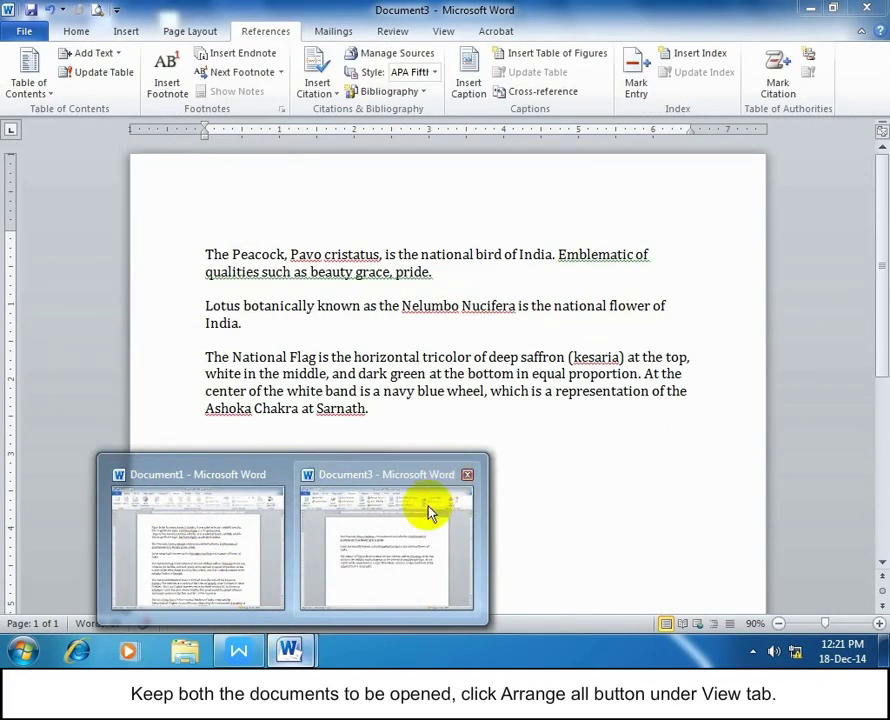
{"action": "left_click", "coordinate": [200, 548]}
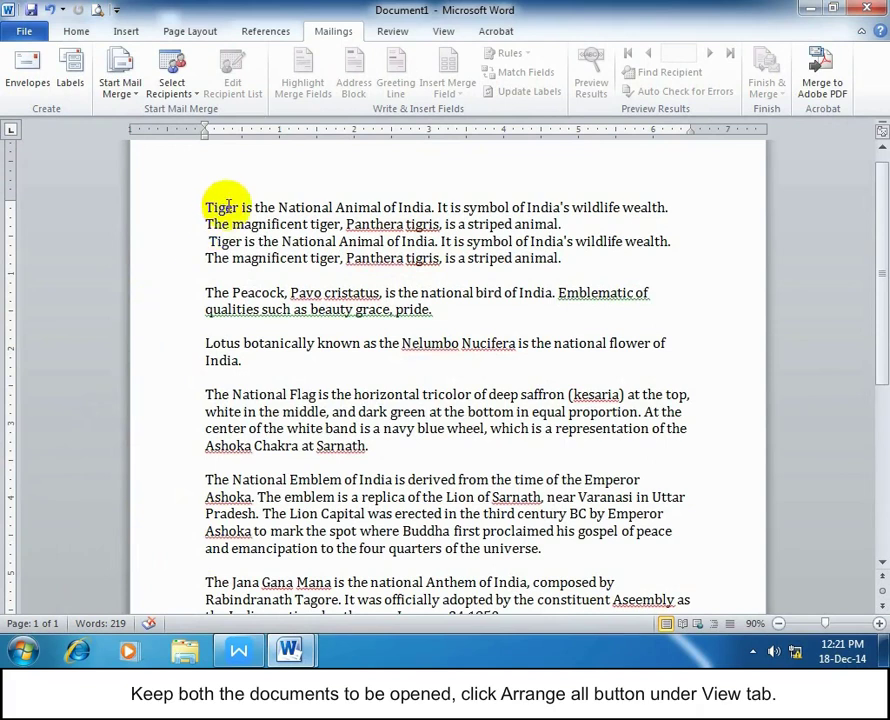
{"action": "mouse_move", "coordinate": [884, 208]}
{"action": "left_mouse_down"}
{"action": "mouse_move", "coordinate": [886, 350]}
{"action": "mouse_move", "coordinate": [875, 217]}
{"action": "left_mouse_up"}
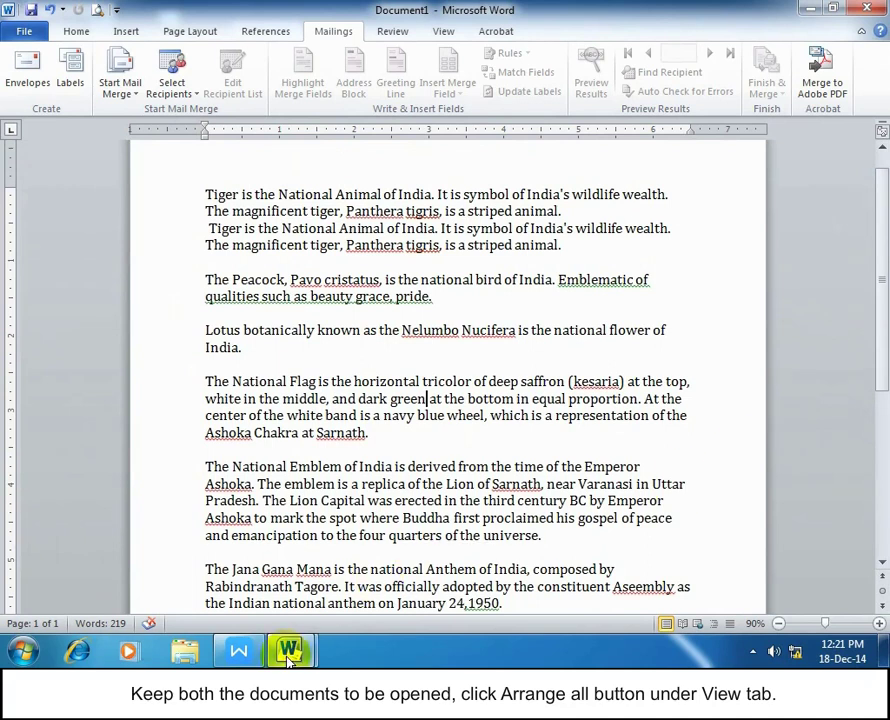
{"action": "mouse_move", "coordinate": [288, 658]}
{"action": "left_click", "coordinate": [354, 567]}
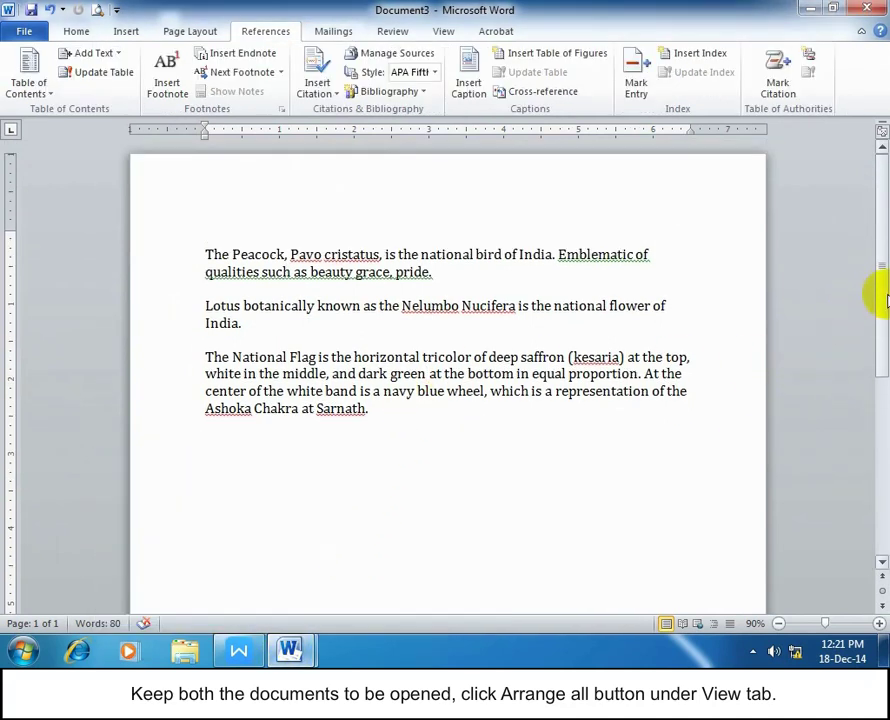
{"action": "mouse_move", "coordinate": [876, 185]}
{"action": "left_mouse_down"}
{"action": "mouse_move", "coordinate": [886, 252]}
{"action": "mouse_move", "coordinate": [884, 165]}
{"action": "left_mouse_up"}
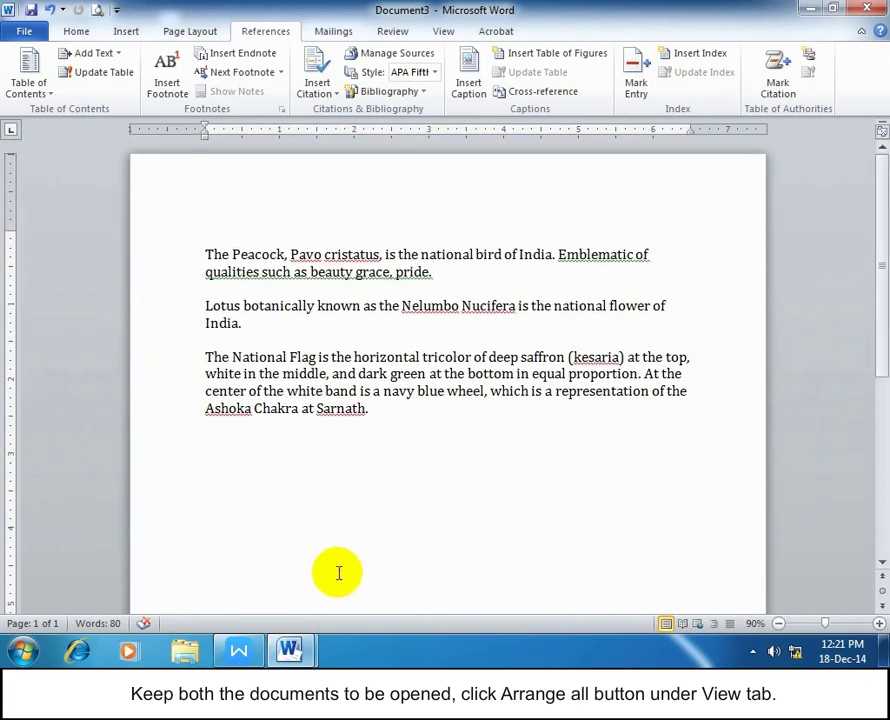
{"action": "mouse_move", "coordinate": [292, 649]}
{"action": "left_click", "coordinate": [193, 561]}
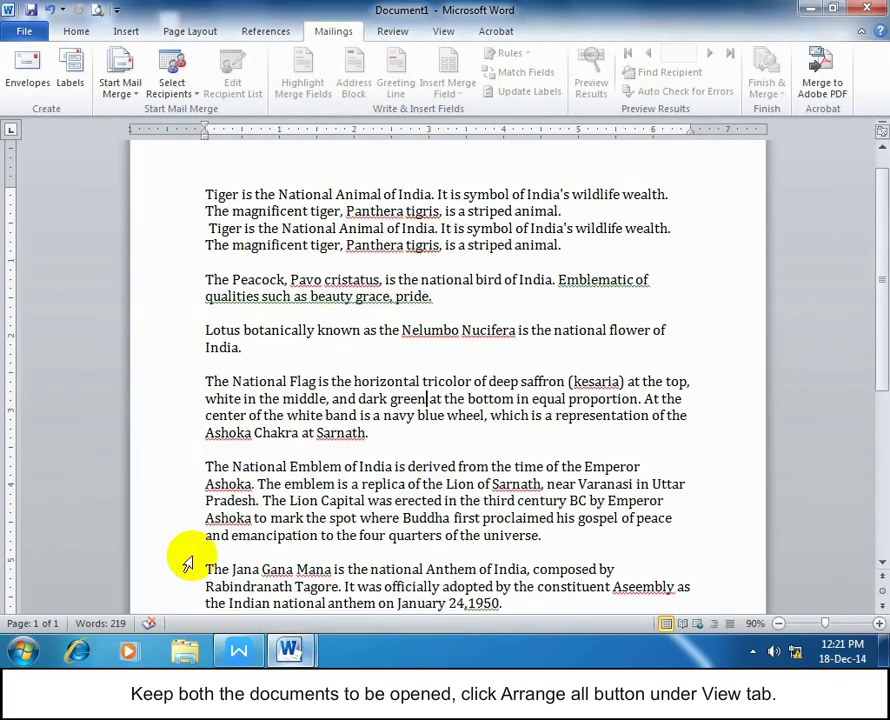
Tile Document1 and Document3 with Arrange All and scroll to the duplicate Tiger paragraph.
{"action": "left_click", "coordinate": [444, 33]}
{"action": "left_click", "coordinate": [546, 82]}
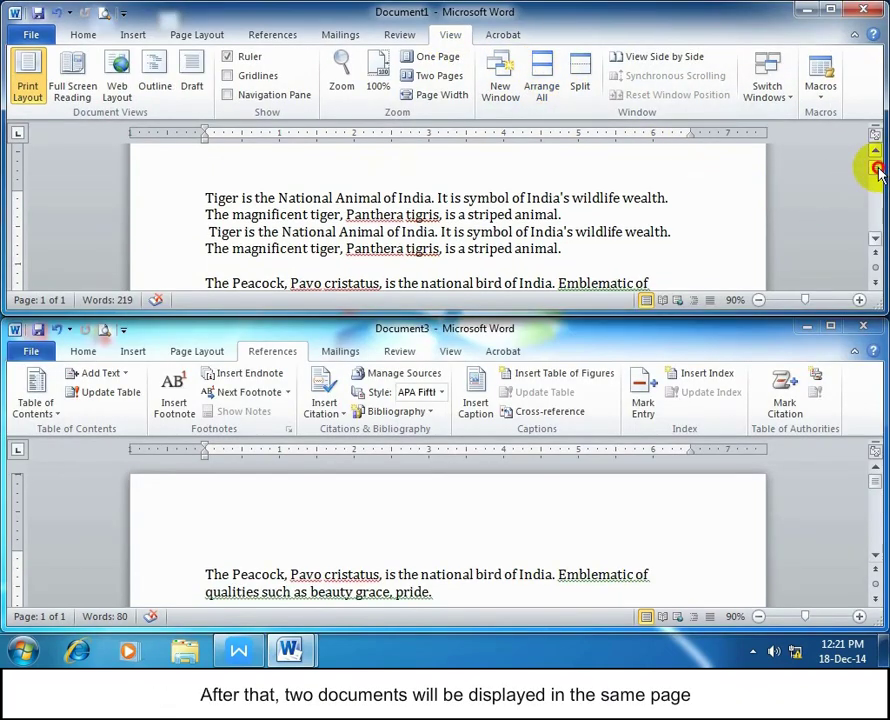
{"action": "mouse_move", "coordinate": [878, 172]}
{"action": "left_mouse_down"}
{"action": "mouse_move", "coordinate": [874, 222]}
{"action": "mouse_move", "coordinate": [875, 150]}
{"action": "left_mouse_up"}
{"action": "mouse_move", "coordinate": [868, 471]}
{"action": "left_mouse_down"}
{"action": "mouse_move", "coordinate": [877, 530]}
{"action": "mouse_move", "coordinate": [874, 463]}
{"action": "left_mouse_up"}
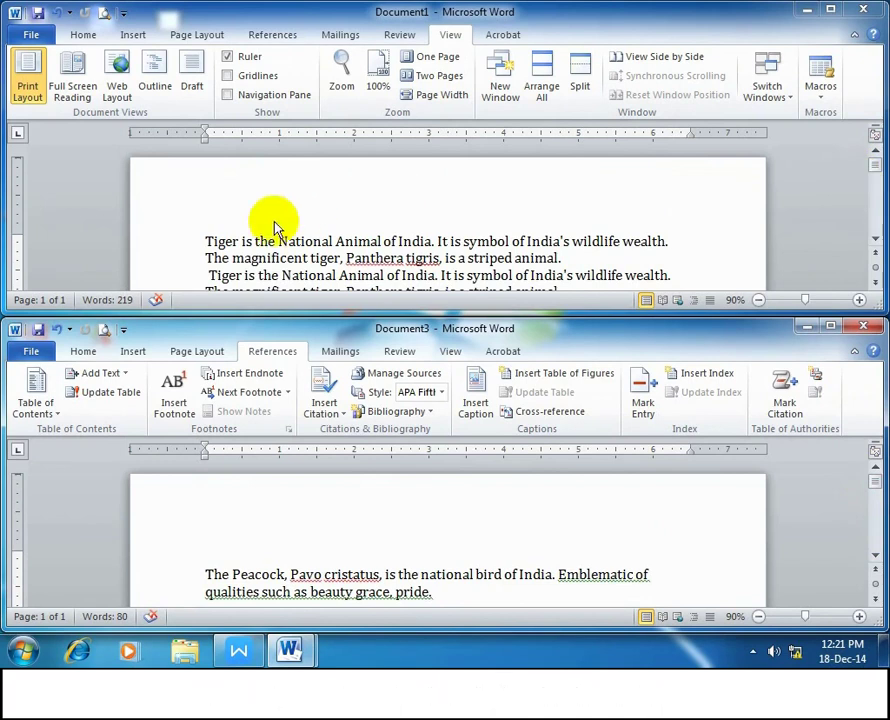
{"action": "scroll", "coordinate": [235, 228], "scroll_direction": "down", "scroll_amount": 1}
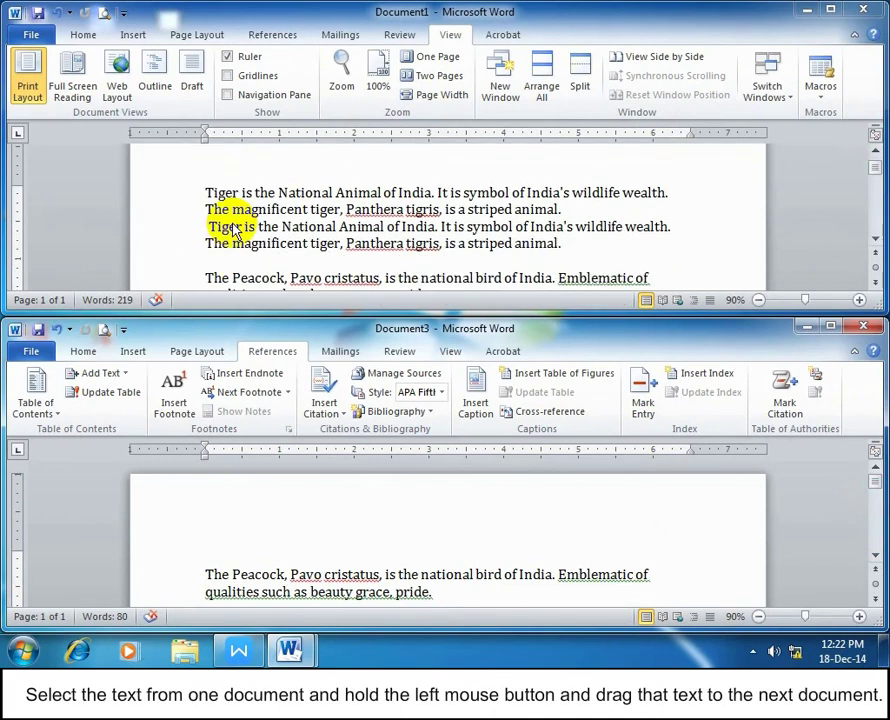
Drag the duplicate Tiger paragraph from Document1 into Document3 before 'The Peacock'.
{"action": "left_click", "coordinate": [212, 227]}
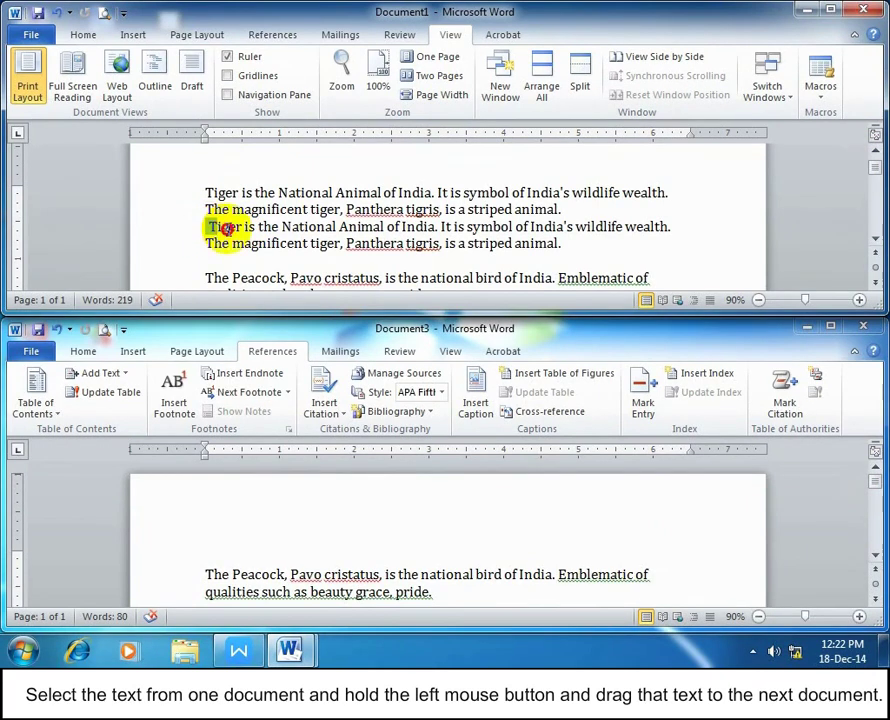
{"action": "left_click_drag", "start_coordinate": [232, 228], "coordinate": [543, 245]}
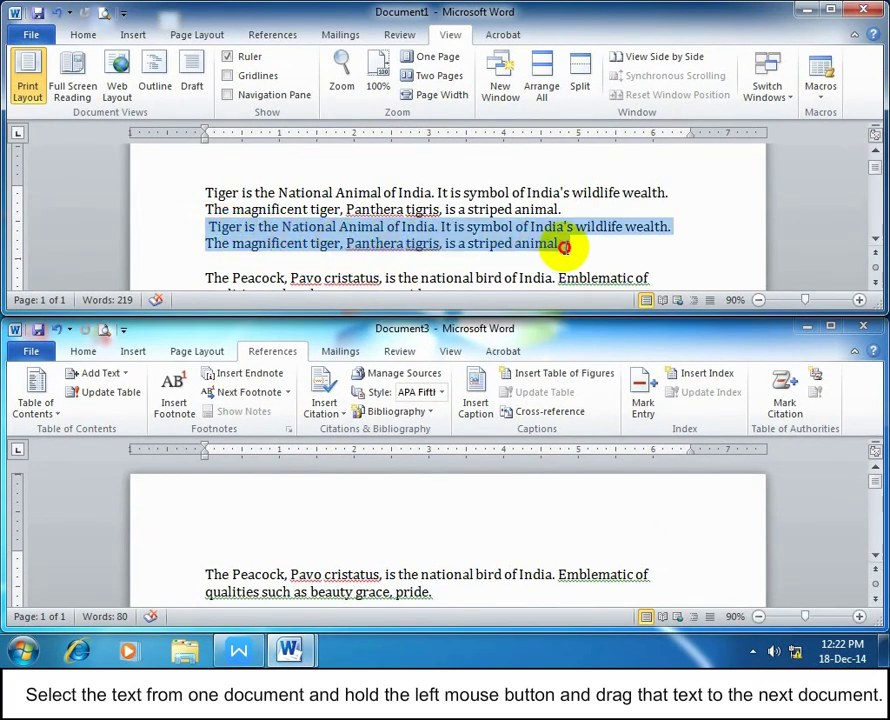
{"action": "left_click_drag", "start_coordinate": [425, 244], "coordinate": [360, 514]}
{"action": "scroll", "coordinate": [360, 514], "scroll_direction": "down", "scroll_amount": 3}
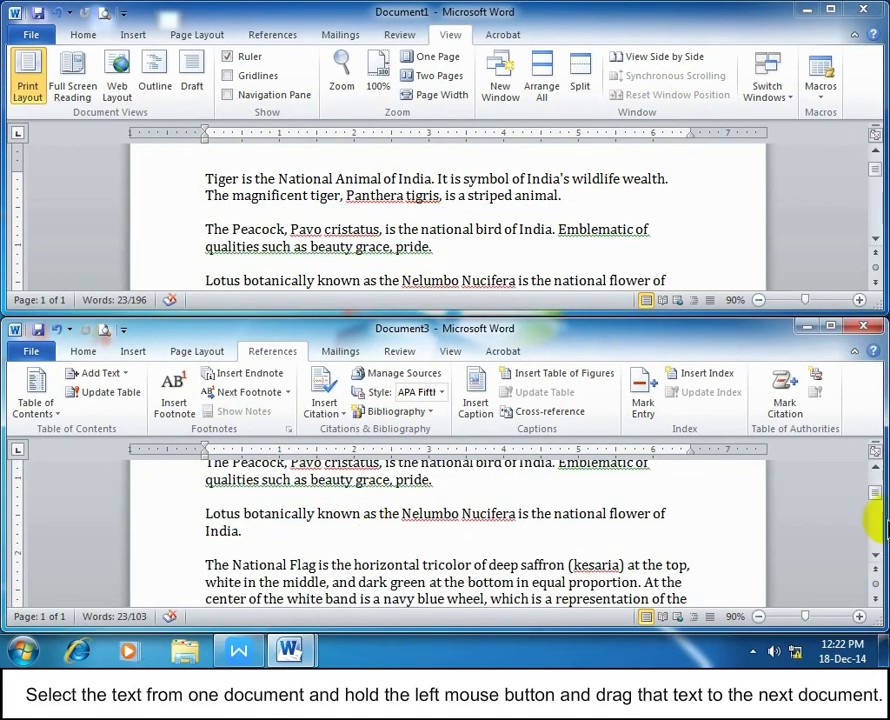
{"action": "left_click", "coordinate": [876, 498]}
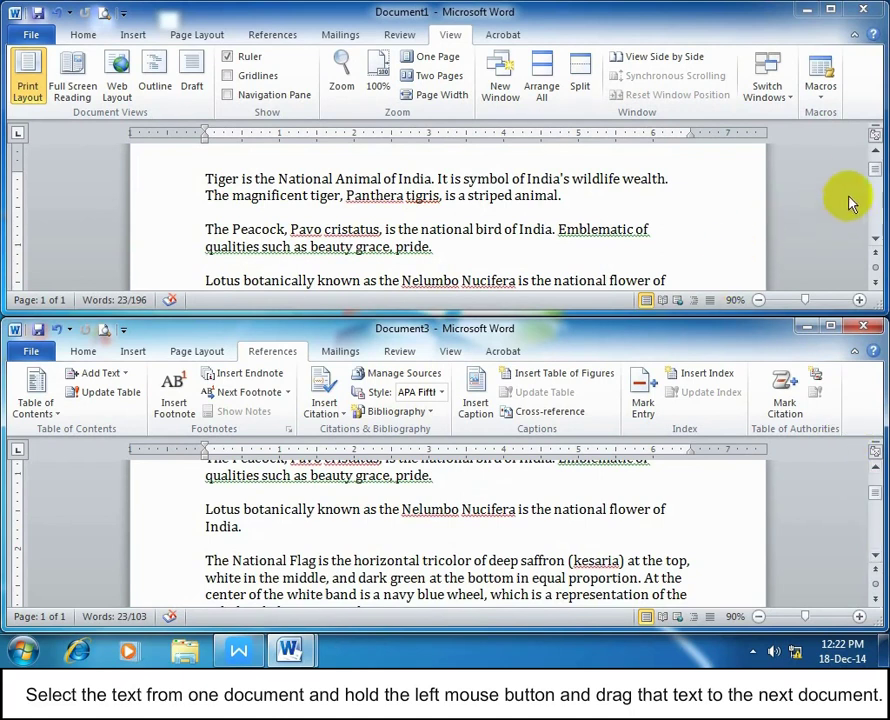
Scroll to the National Flag paragraph in Document1 and select all of it.
{"action": "left_click_drag", "start_coordinate": [876, 172], "coordinate": [877, 188]}
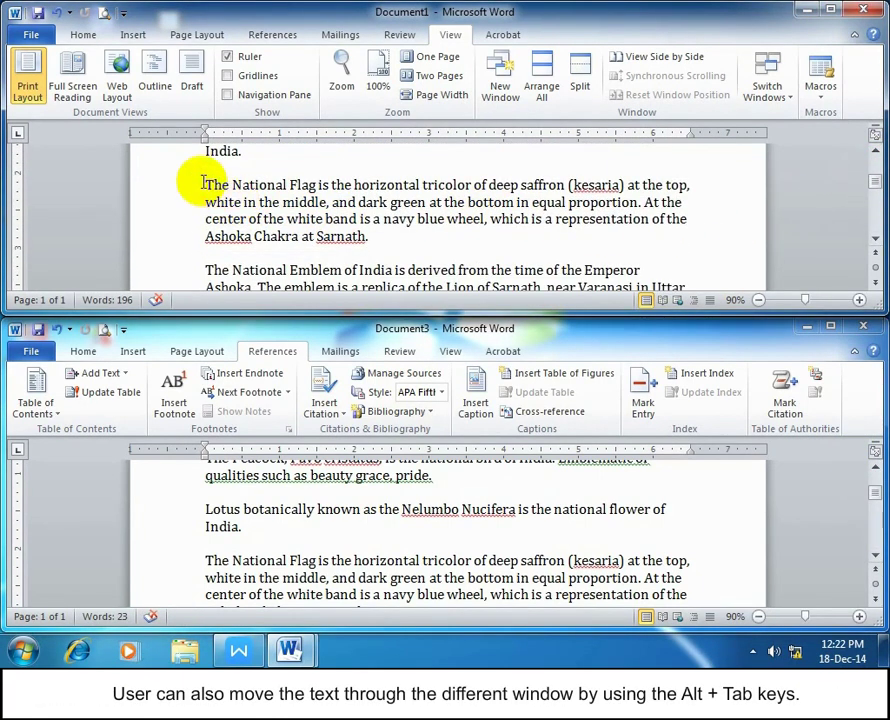
{"action": "left_click_drag", "start_coordinate": [203, 184], "coordinate": [350, 238]}
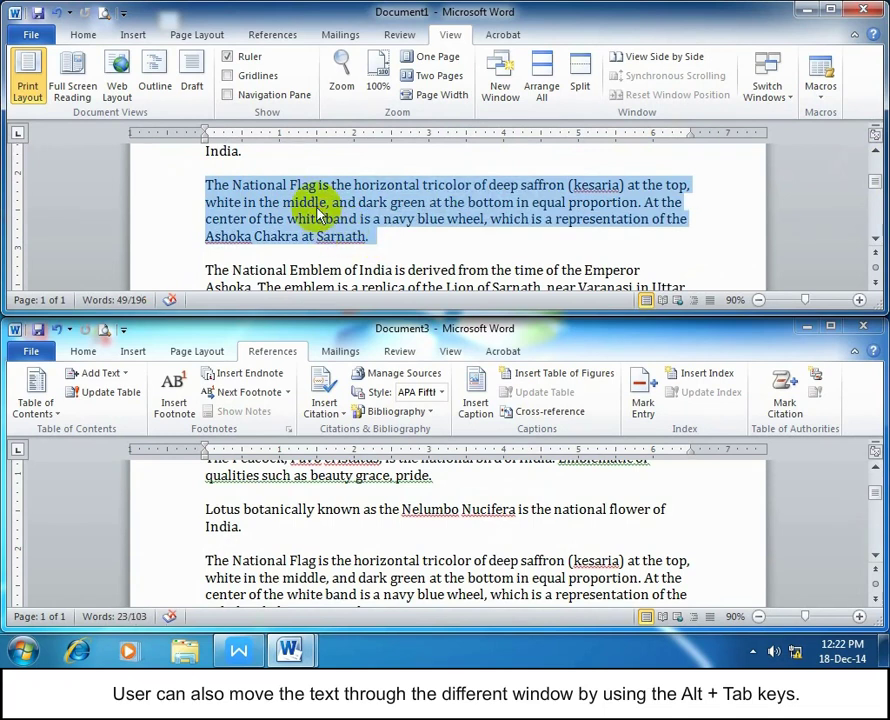